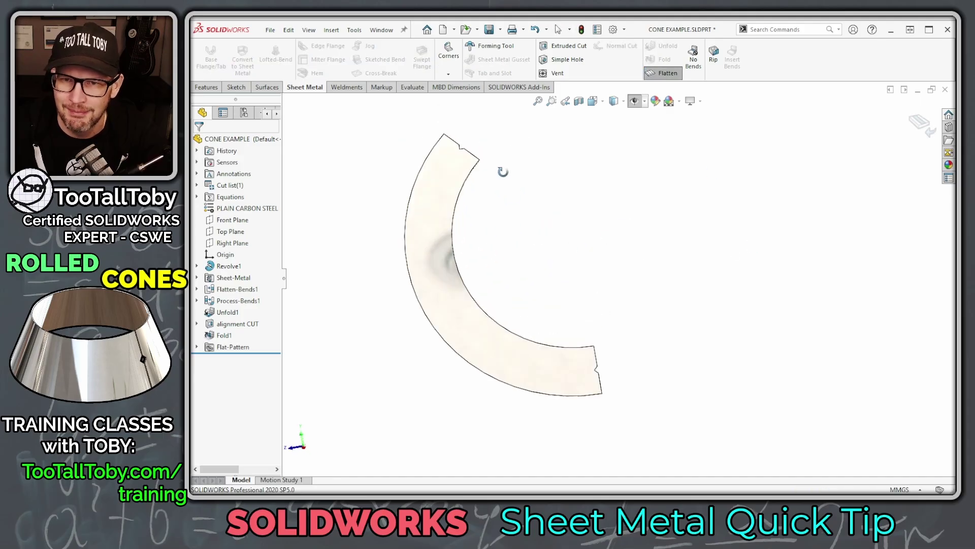
# Turn Flatten off so the notched arc folds back into the rolled cone, then pan to recentre it.
pyautogui.click(663, 72)
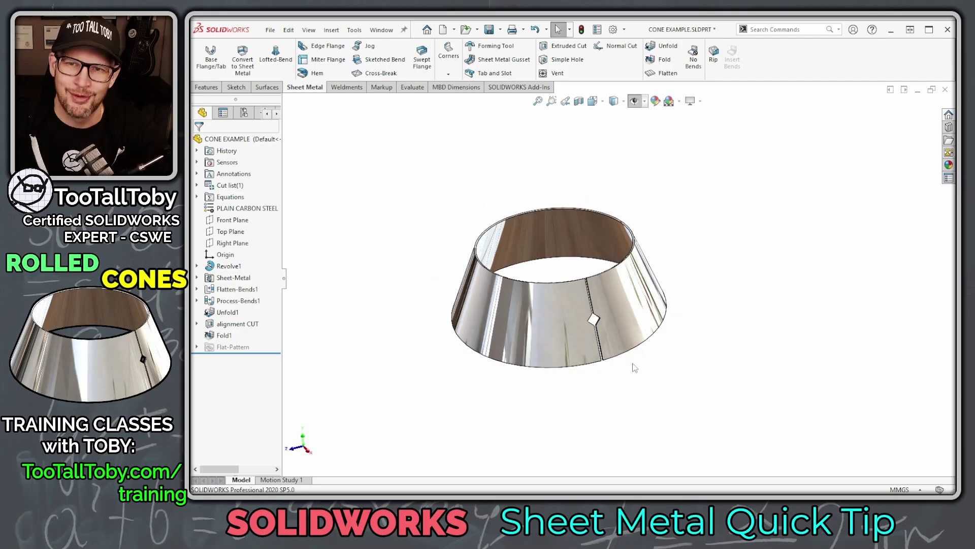
pyautogui.keyDown('ctrl'); pyautogui.moveTo(578, 363); pyautogui.dragTo(576, 301, button='middle'); pyautogui.keyUp('ctrl')
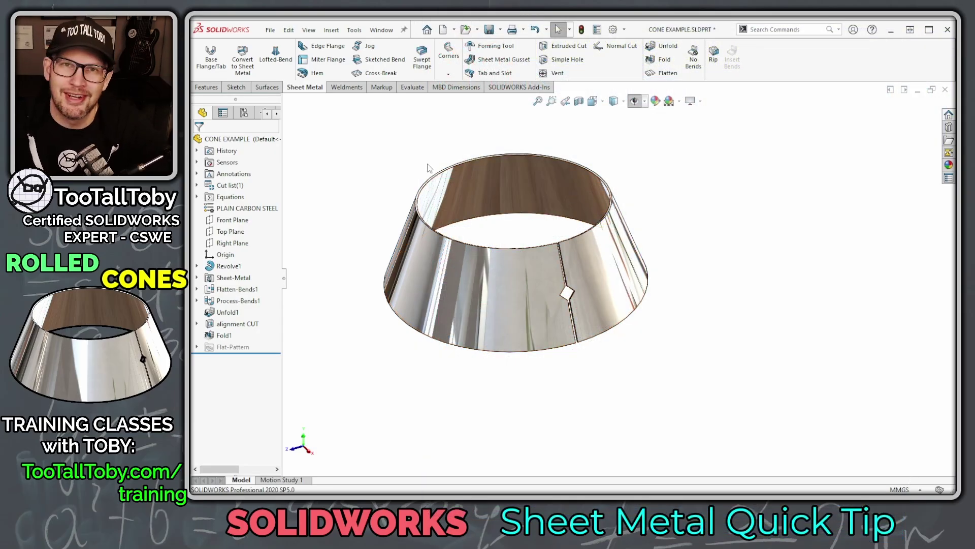
# Create a new PLAIN CARBON STEEL-MMGS part and start a sketch on the Top Plane.
pyautogui.click(444, 30)
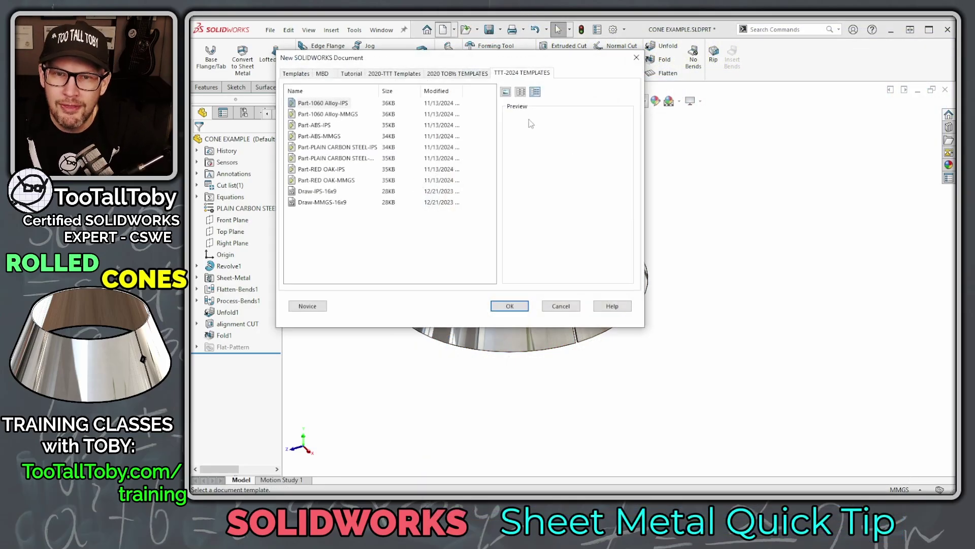
pyautogui.doubleClick(346, 158)
pyautogui.click(227, 209)
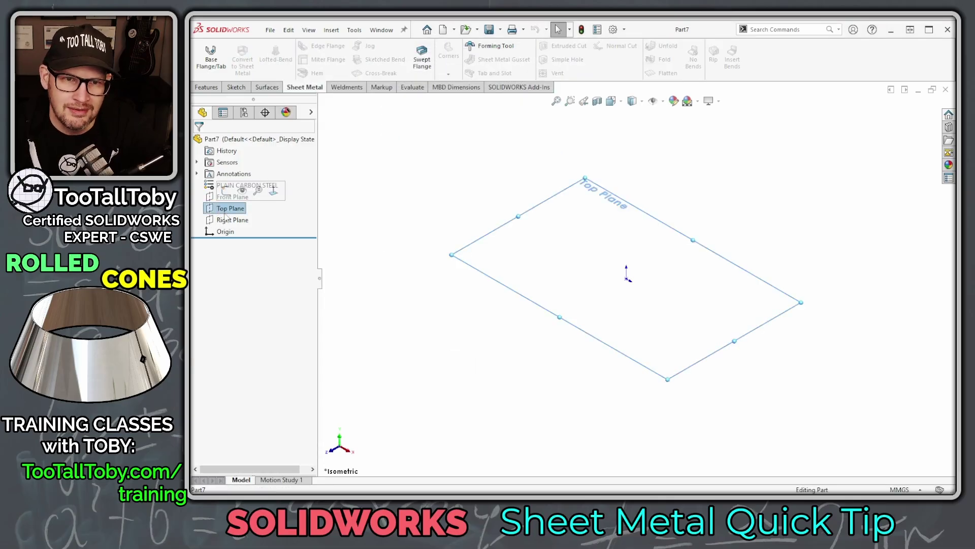
pyautogui.click(226, 190)
# Draw a centre-point arc of about 59.68 mm radius at the origin, leaving a small gap.
pyautogui.press('s')
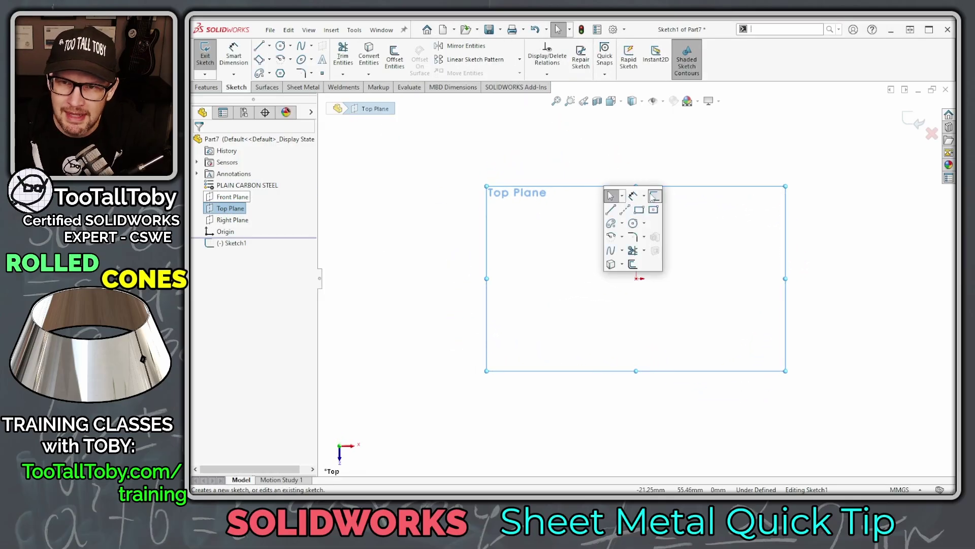
pyautogui.click(611, 236)
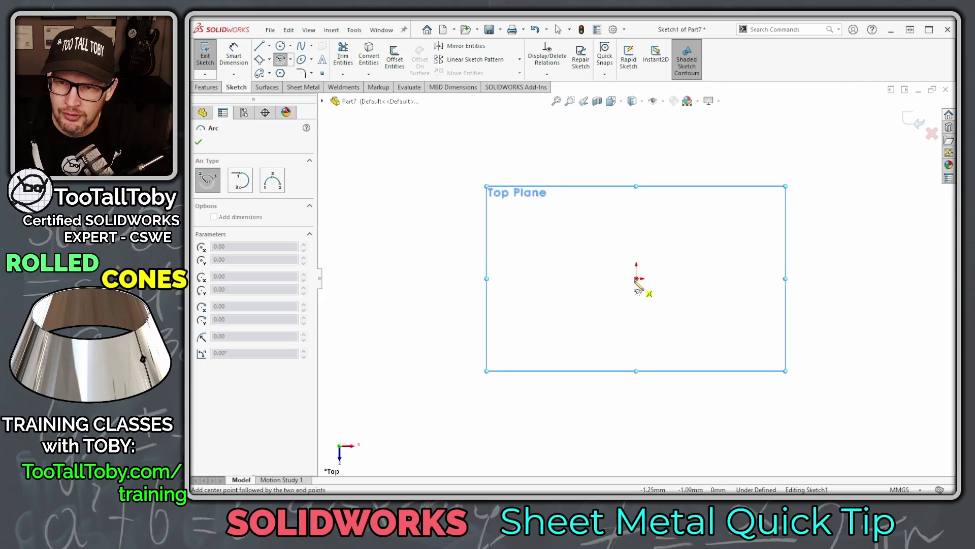
pyautogui.click(637, 280)
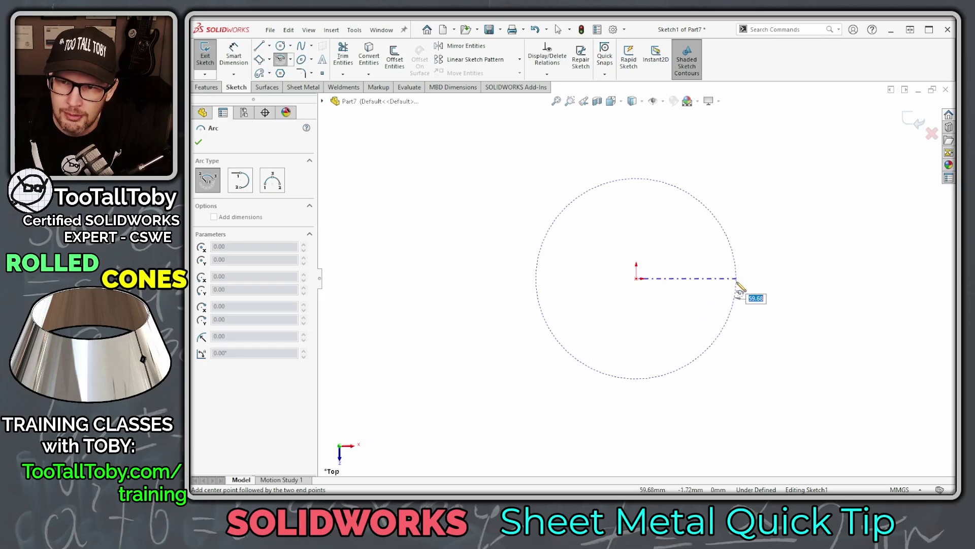
pyautogui.click(737, 279)
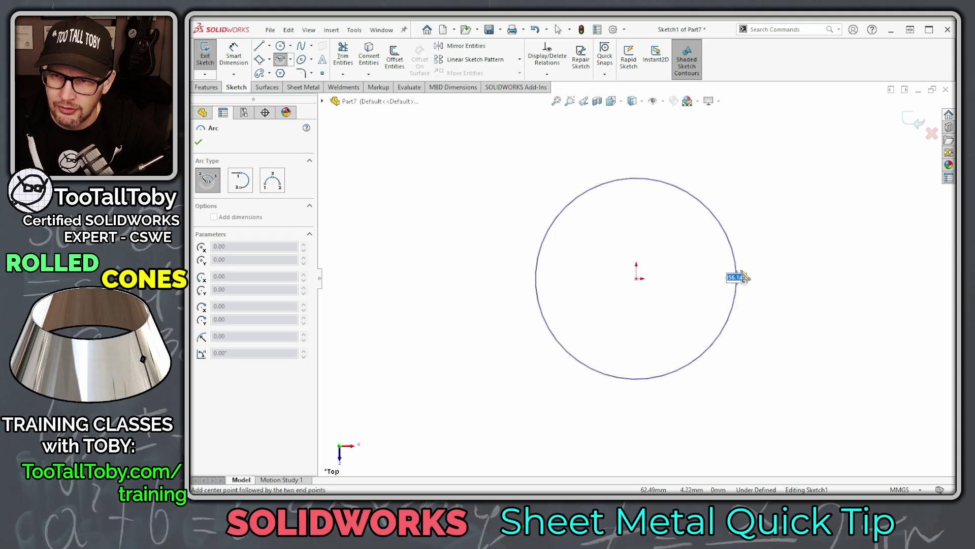
pyautogui.click(739, 292)
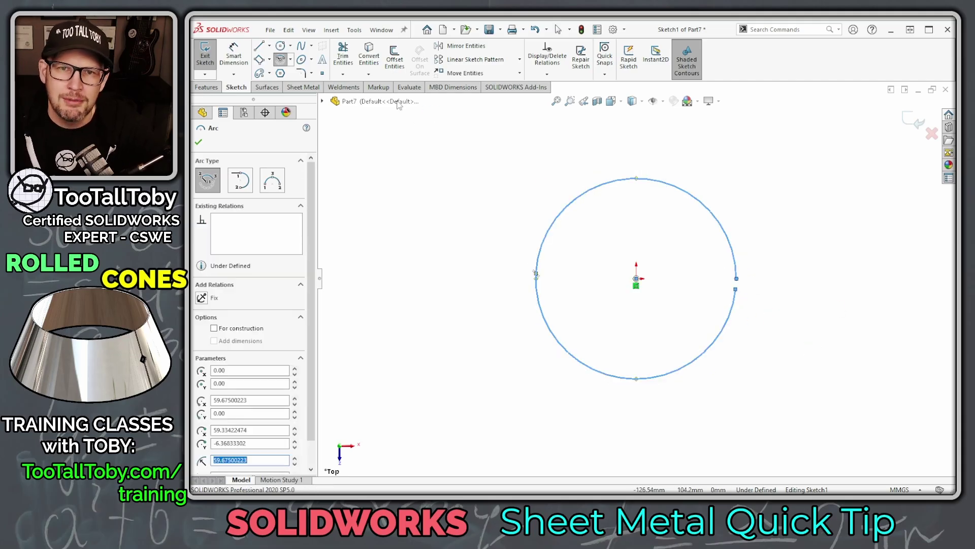
pyautogui.click(305, 87)
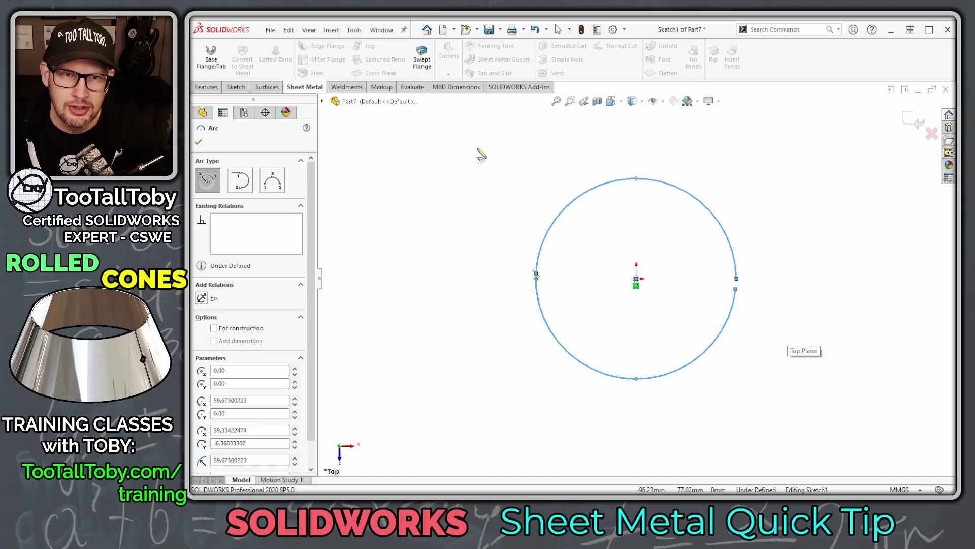
# Create a 130 mm tall Base Flange from the arc sketch as a rolled cylinder.
pyautogui.click(211, 58)
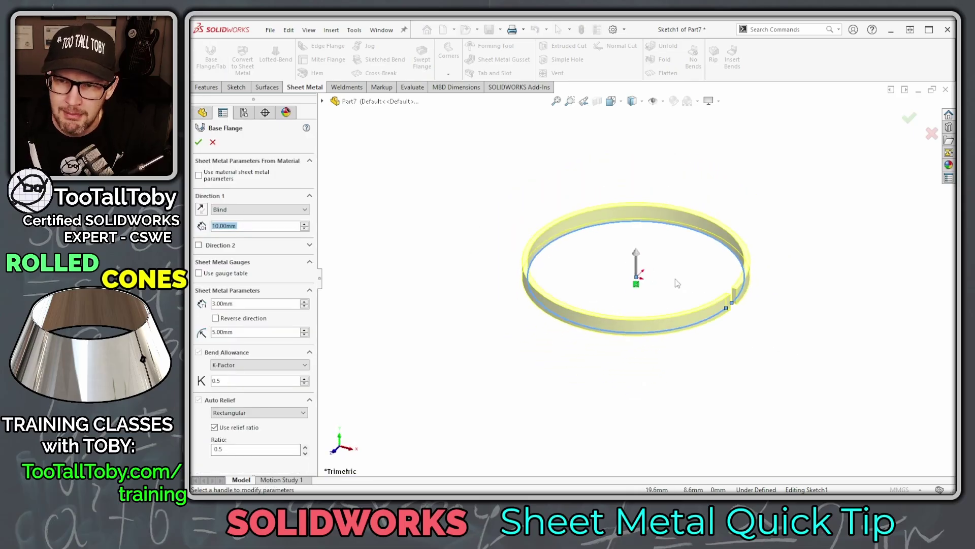
pyautogui.moveTo(636, 257); pyautogui.dragTo(642, 76)
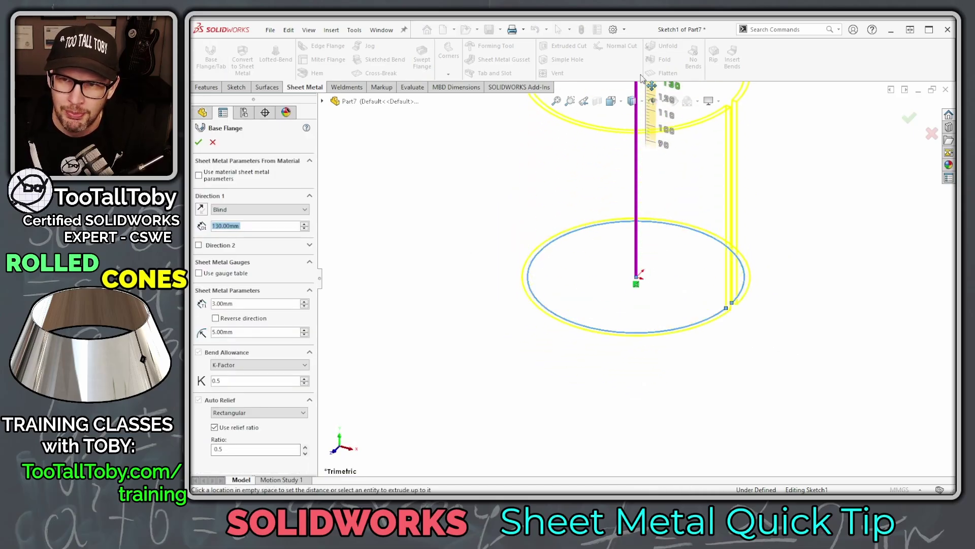
pyautogui.press('f')
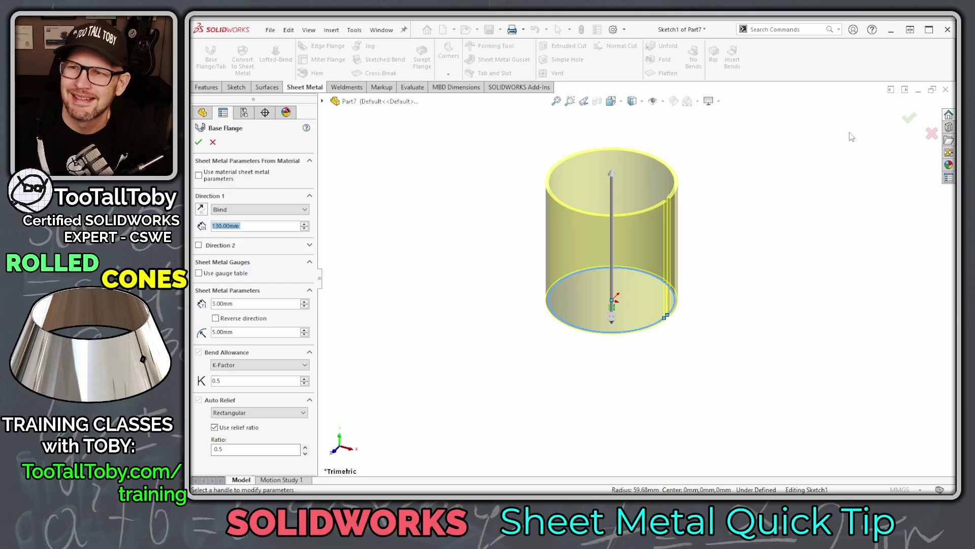
pyautogui.click(909, 119)
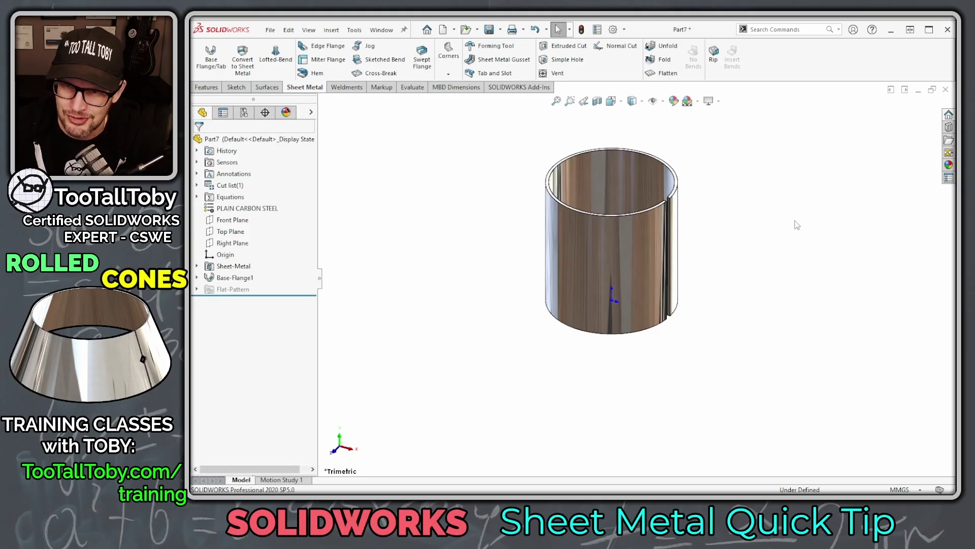
pyautogui.moveTo(710, 232)
pyautogui.mouseDown(button='middle')
pyautogui.moveTo(693, 263)
pyautogui.moveTo(690, 340)
pyautogui.moveTo(701, 307)
pyautogui.moveTo(681, 240)
pyautogui.mouseUp(button='middle')
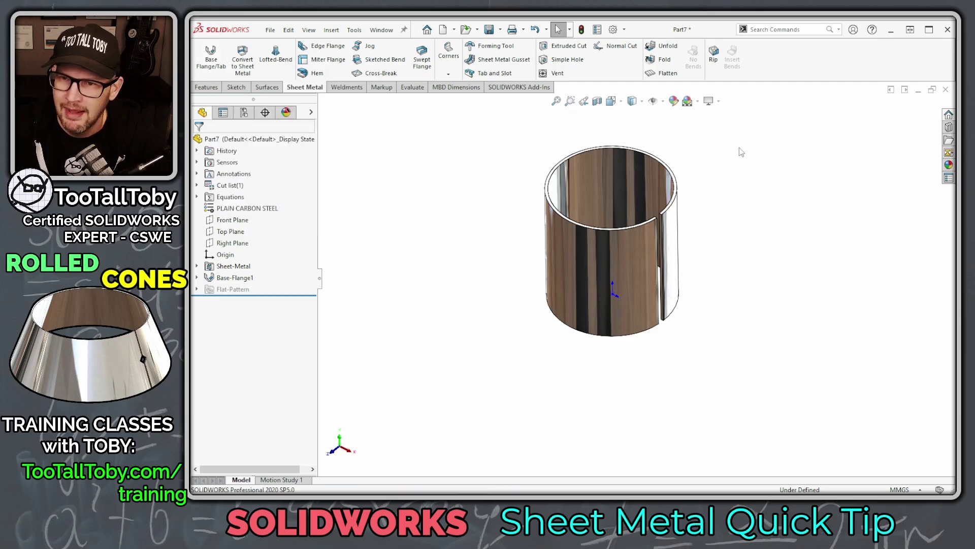
# Flatten the cylinder to check its flat pattern, then fold it back.
pyautogui.click(663, 74)
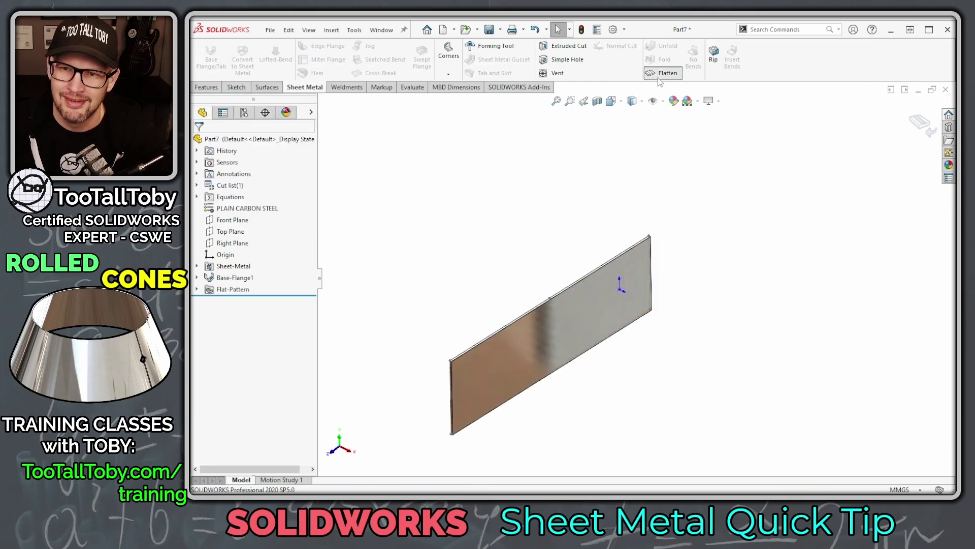
pyautogui.click(661, 76)
pyautogui.scroll(-4, 674, 246)
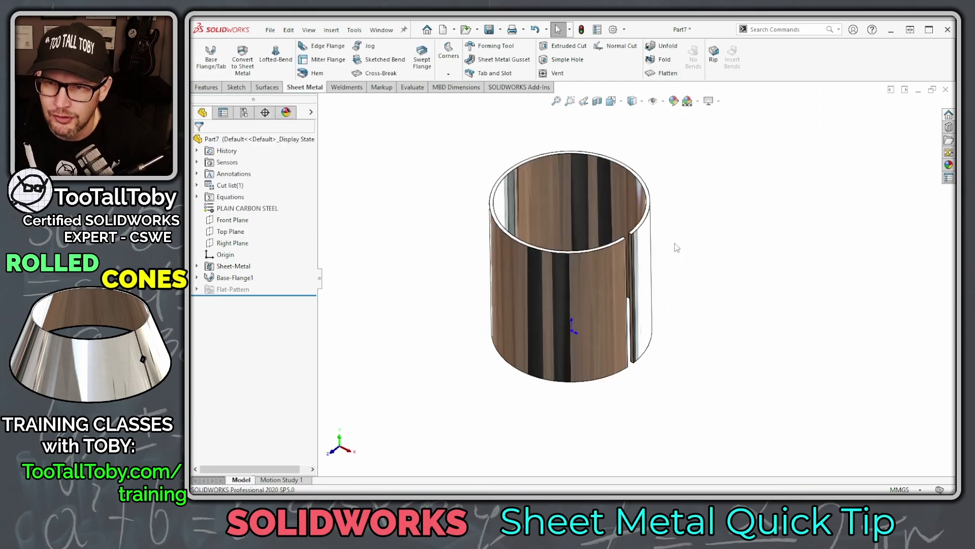
pyautogui.click(616, 259)
# Add a 30 mm edge flange at 90° on the seam edge and orbit to inspect it.
pyautogui.moveTo(616, 259); pyautogui.dragTo(642, 337, button='right')
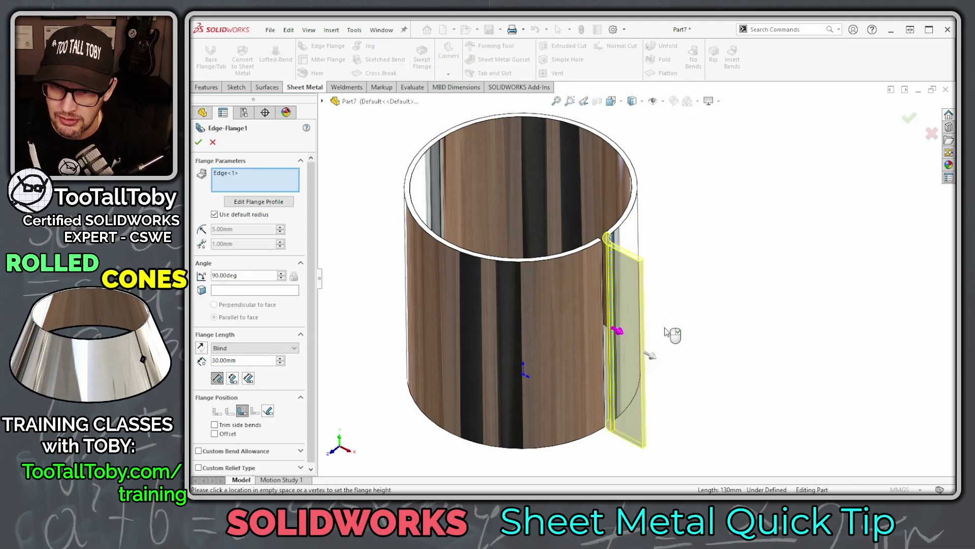
pyautogui.click(909, 118)
pyautogui.scroll(2, 639, 280)
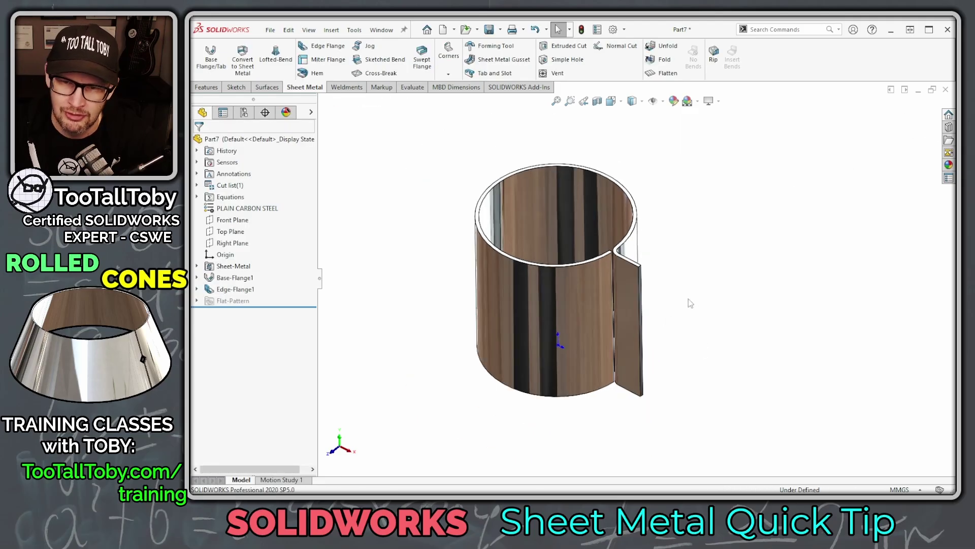
pyautogui.moveTo(702, 269); pyautogui.dragTo(699, 303, button='middle')
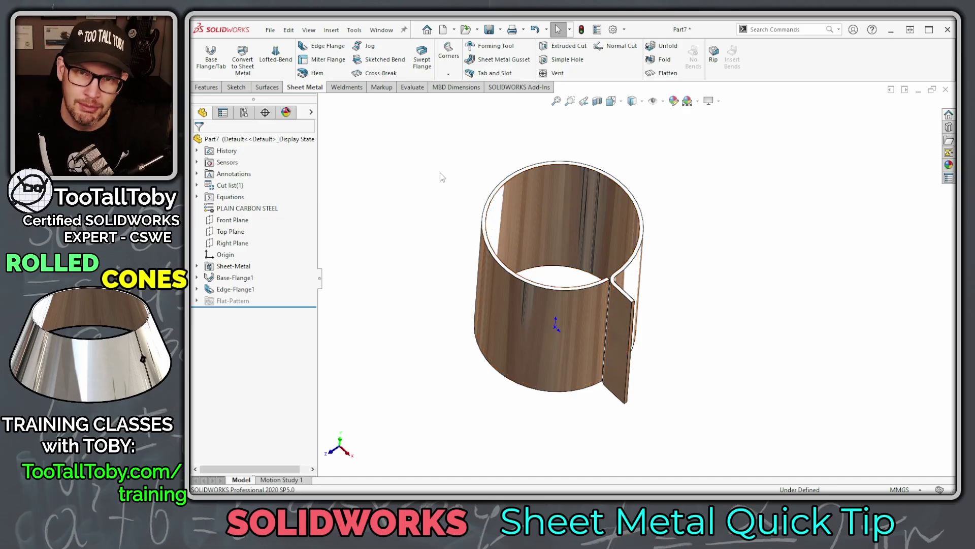
# Create a new PLAIN CARBON STEEL-MMGS part and sketch two concentric circles at the origin on Top Plane.
pyautogui.click(443, 29)
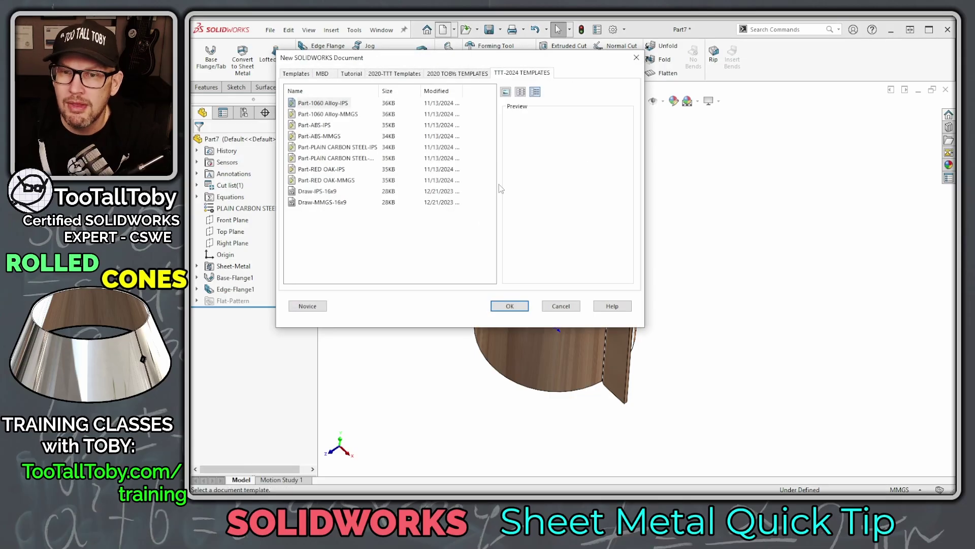
pyautogui.doubleClick(338, 158)
pyautogui.click(231, 208)
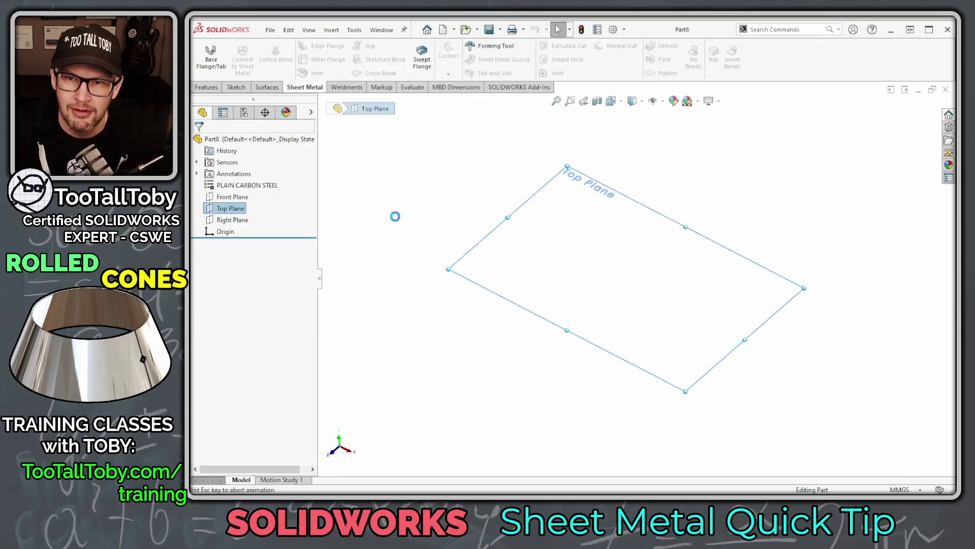
pyautogui.press('s')
pyautogui.click(631, 282)
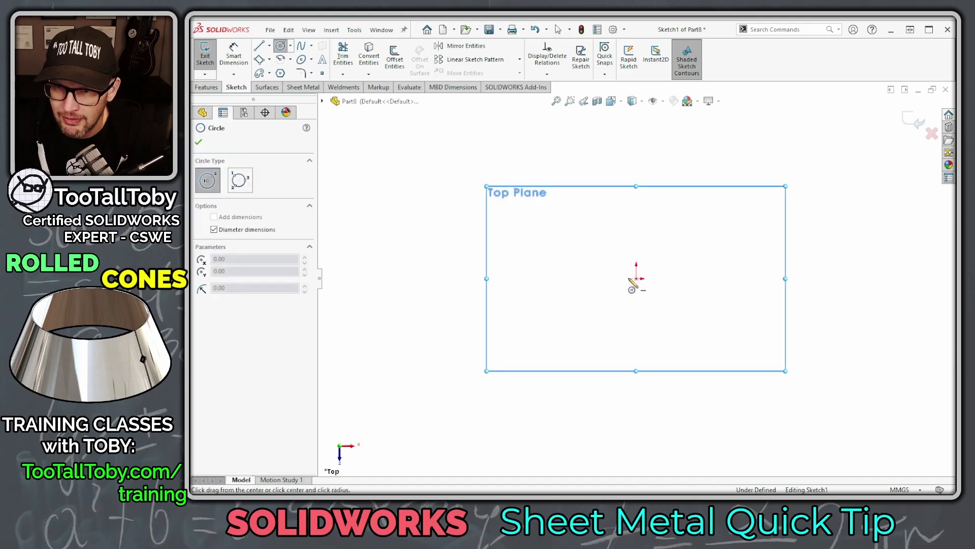
pyautogui.click(636, 278)
pyautogui.click(801, 279)
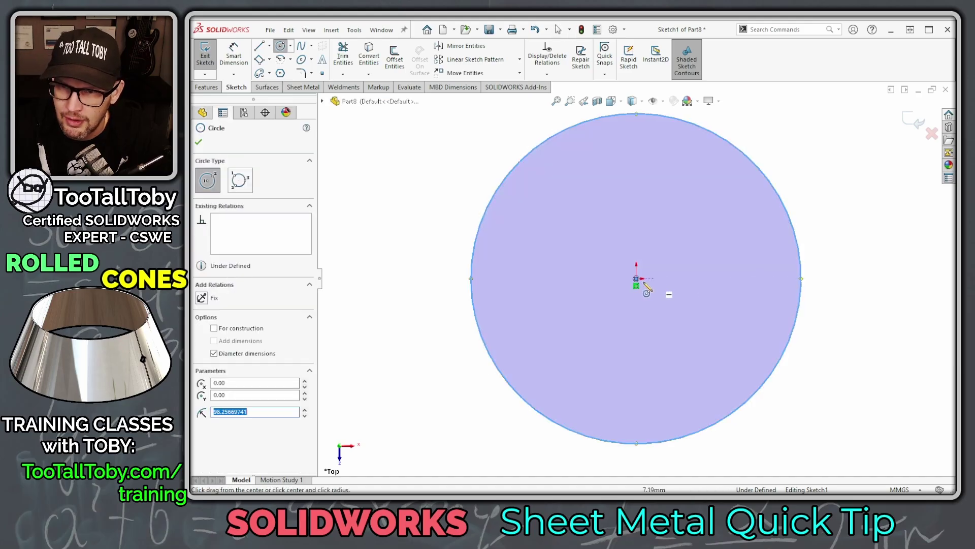
pyautogui.click(637, 279)
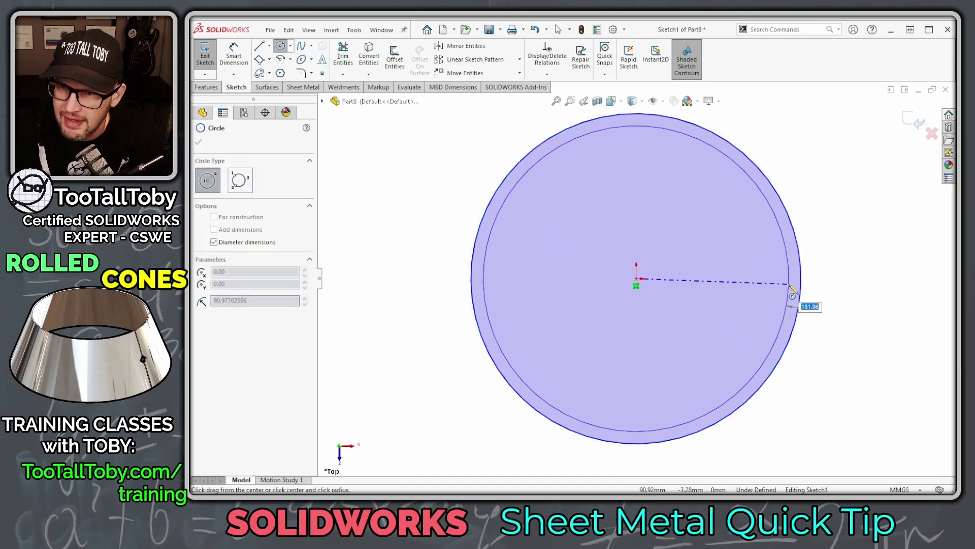
pyautogui.click(793, 294)
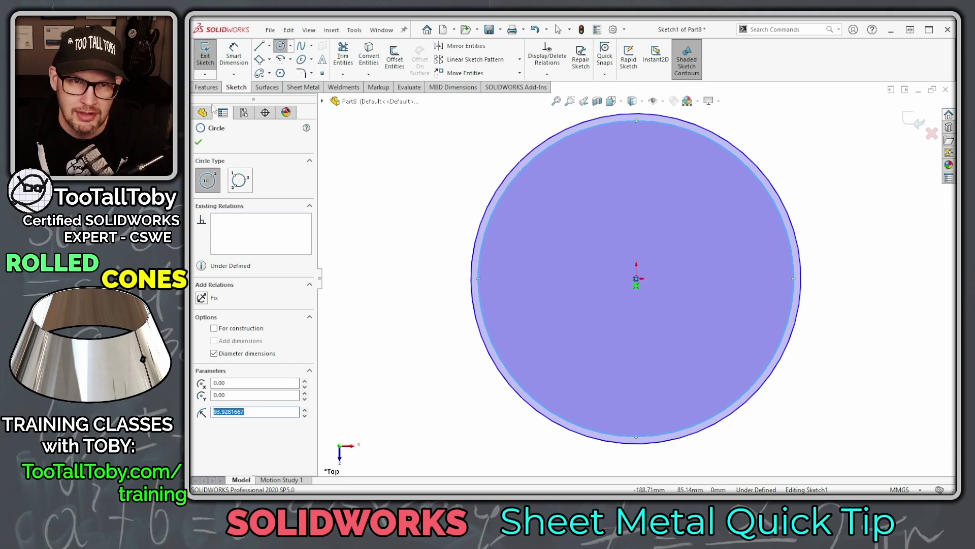
# Extrude the two-circle sketch 300 mm into a thin-walled tube.
pyautogui.click(207, 87)
pyautogui.click(209, 57)
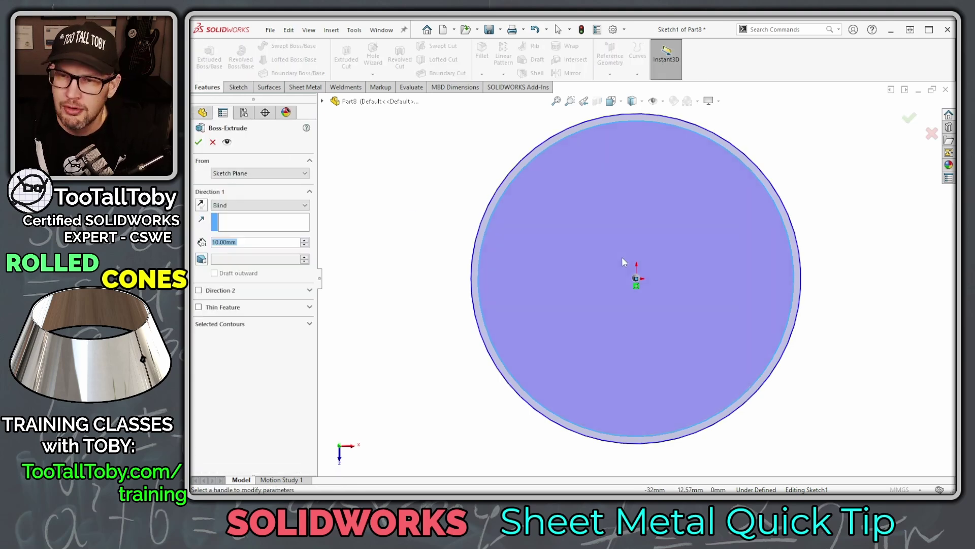
pyautogui.moveTo(637, 265); pyautogui.dragTo(653, 147)
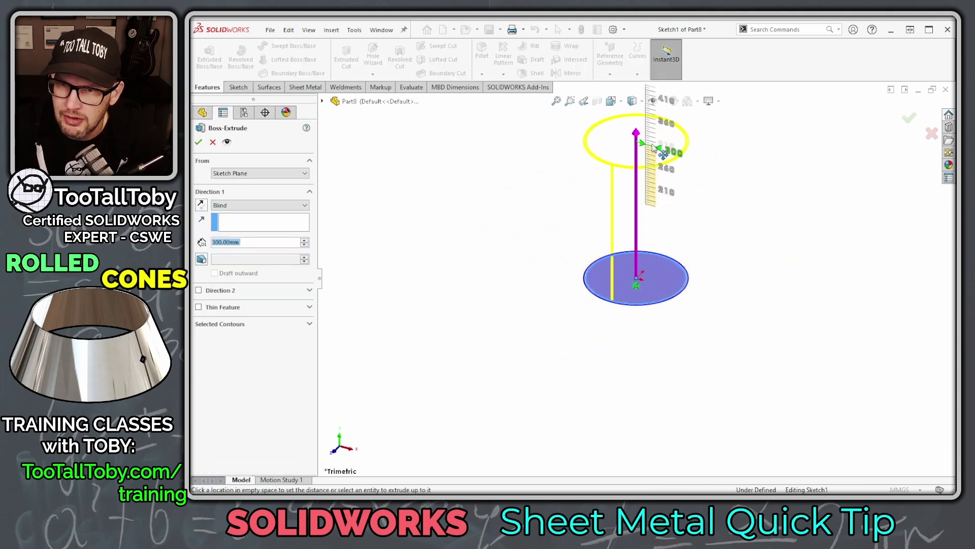
pyautogui.click(655, 149)
pyautogui.click(909, 119)
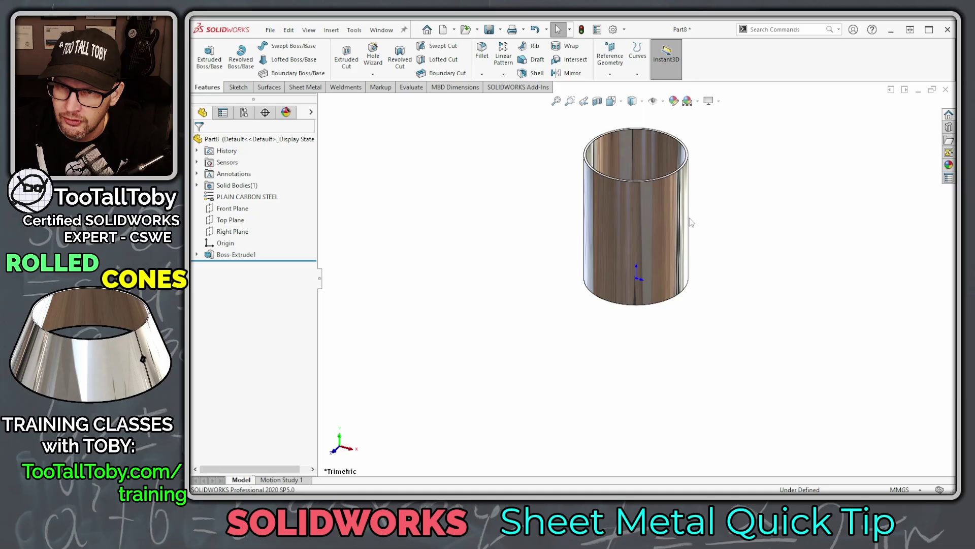
# Sketch a thin triangle on Top Plane from the origin out across the tube wall.
pyautogui.click(230, 219)
pyautogui.click(275, 230)
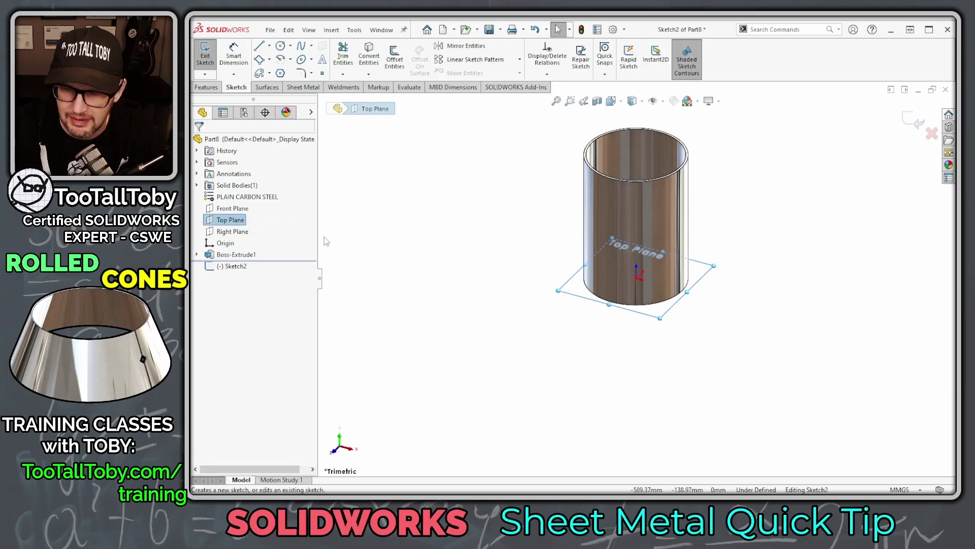
pyautogui.press('s')
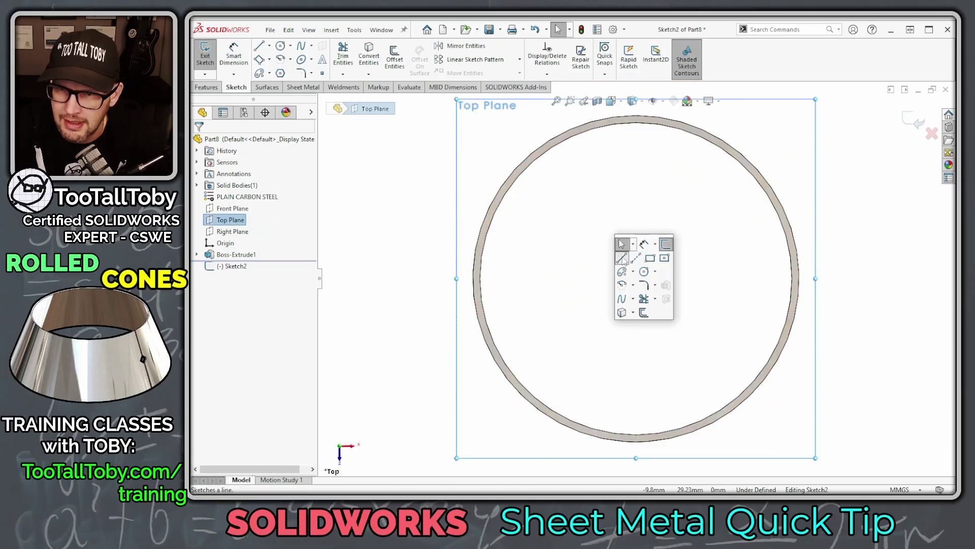
pyautogui.click(622, 258)
pyautogui.click(637, 278)
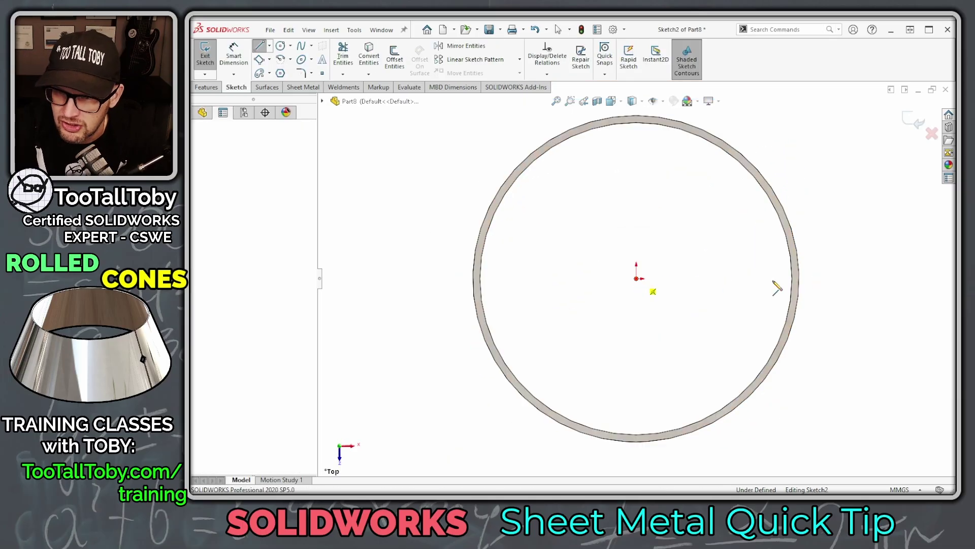
pyautogui.click(861, 278)
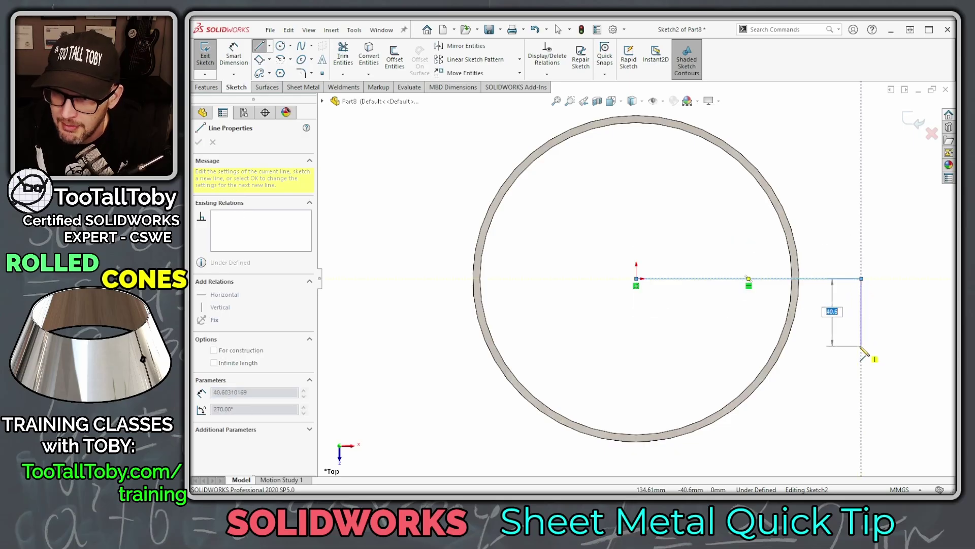
pyautogui.click(861, 345)
pyautogui.click(637, 279)
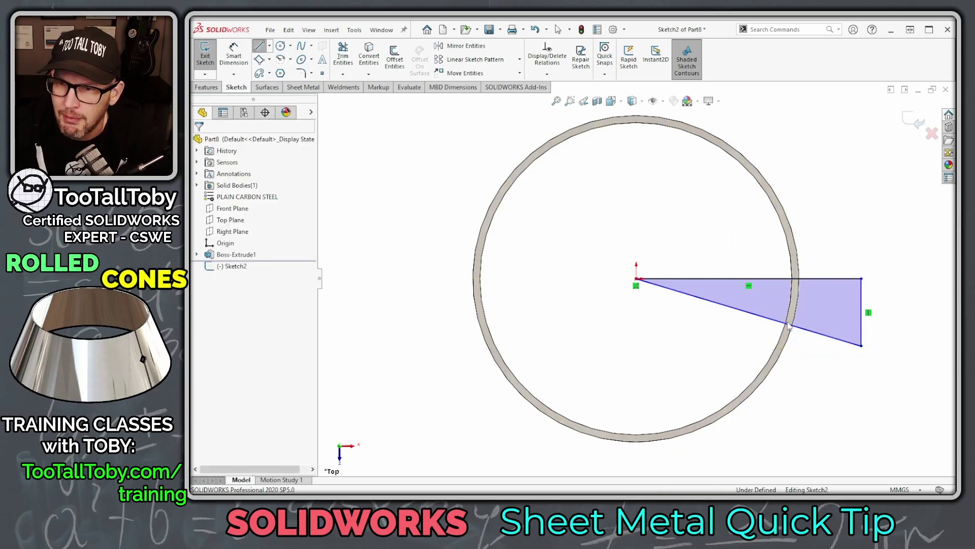
pyautogui.moveTo(861, 346); pyautogui.dragTo(864, 304)
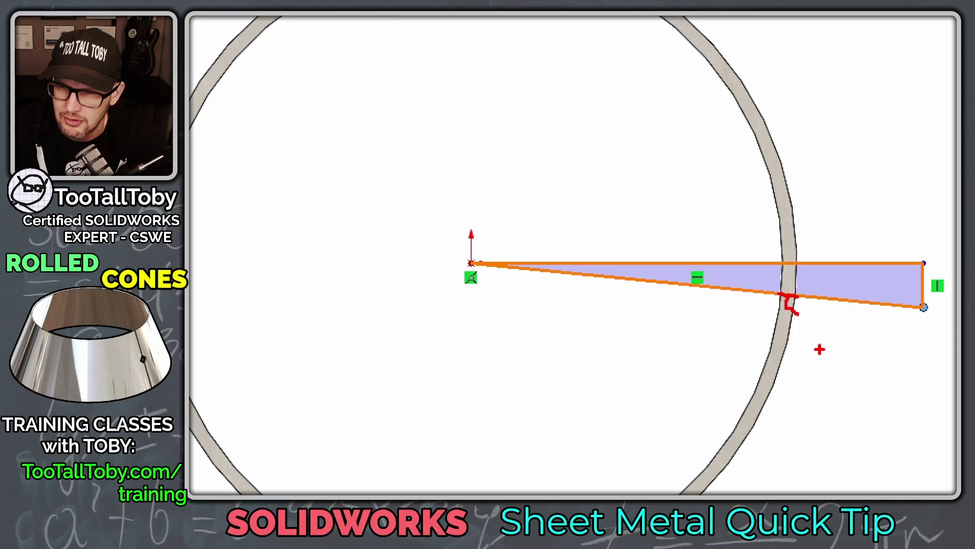
pyautogui.press('f')
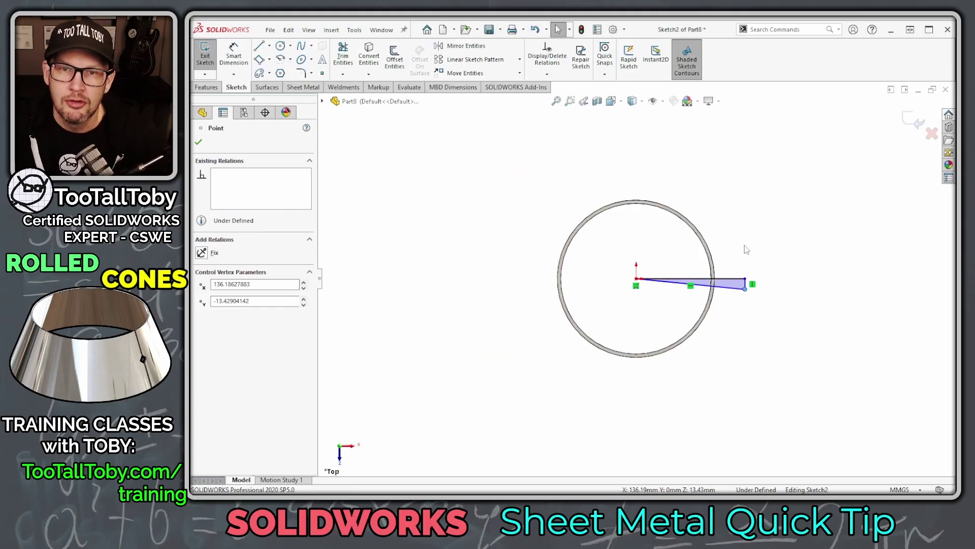
# Extrude-cut the triangle upward through the tube's full height to open the slit.
pyautogui.click(206, 87)
pyautogui.hotkey('ctrl', 'e')
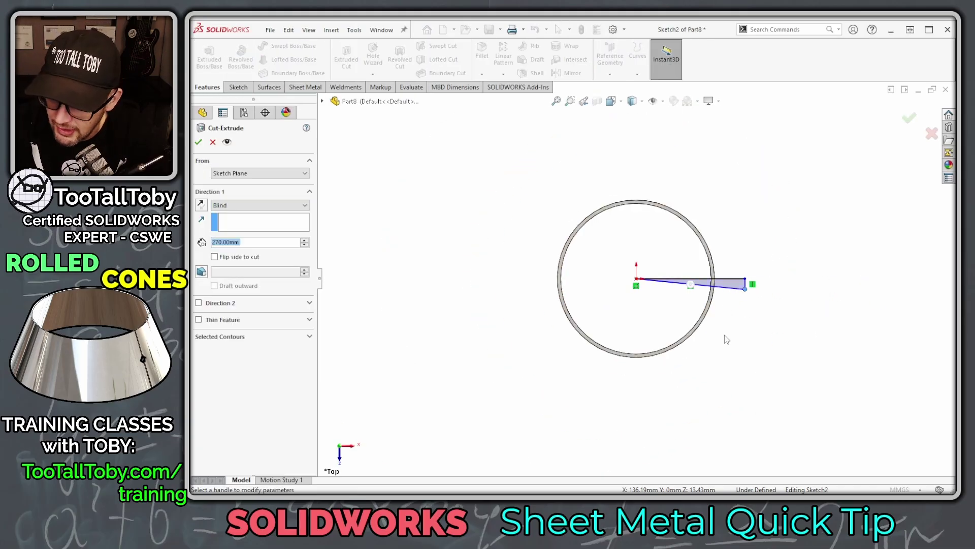
pyautogui.moveTo(730, 435); pyautogui.dragTo(649, 128)
pyautogui.click(910, 118)
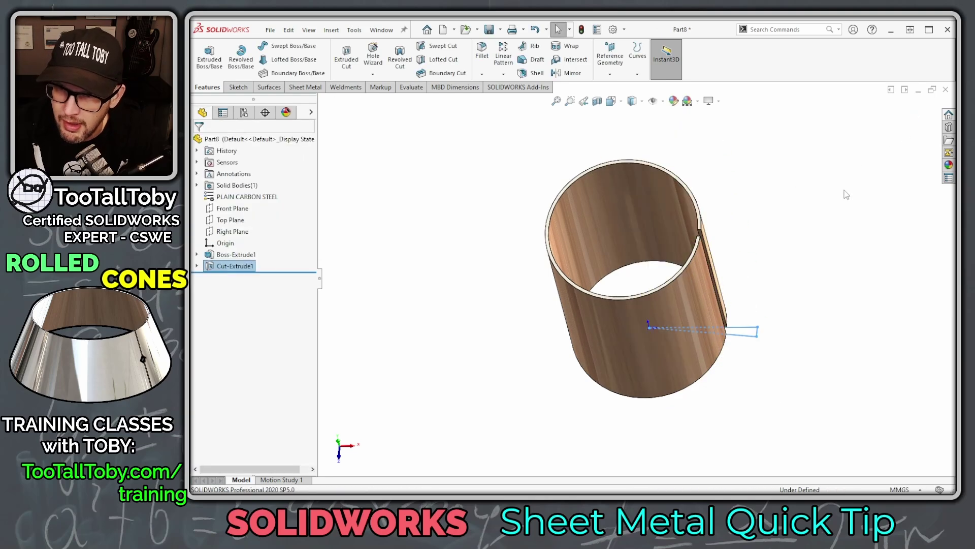
# Insert Bends with the slit edge (Edge<1>) fixed and a 5.00 mm bend radius.
pyautogui.click(715, 261)
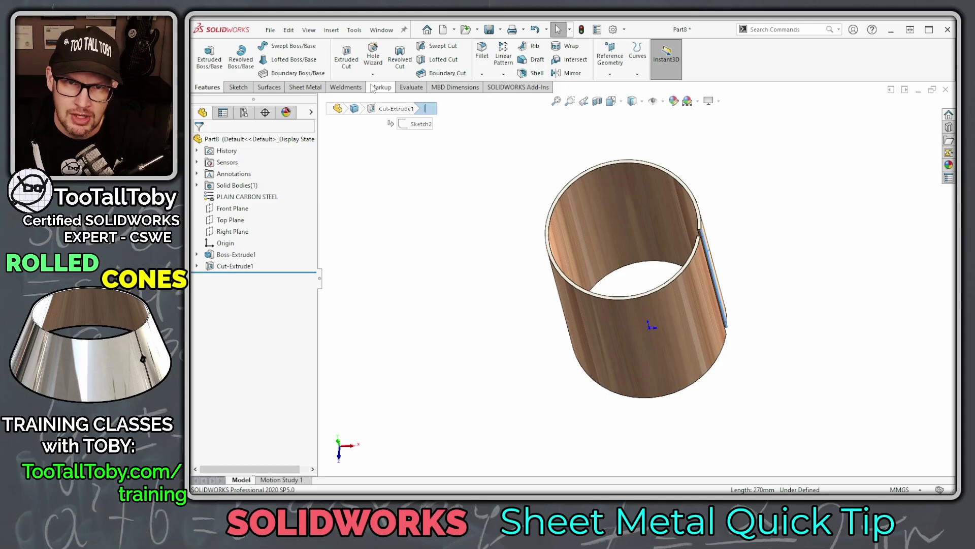
pyautogui.click(305, 87)
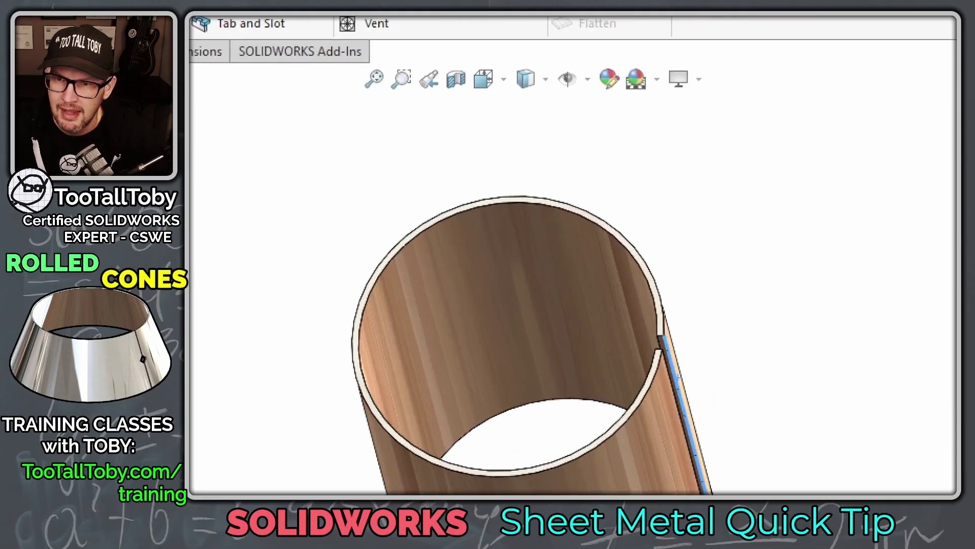
pyautogui.moveTo(720, 50); pyautogui.dragTo(724, 228)
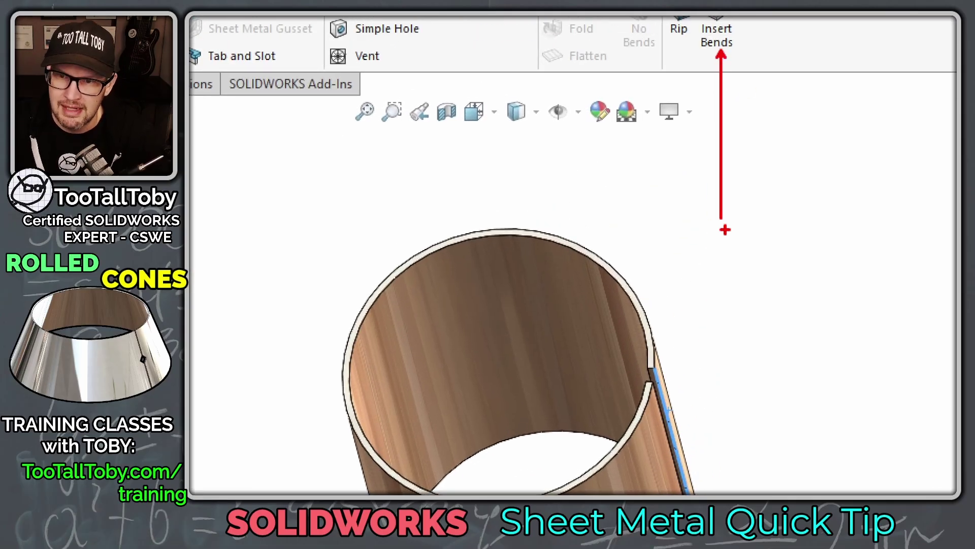
pyautogui.moveTo(666, 394); pyautogui.dragTo(846, 335)
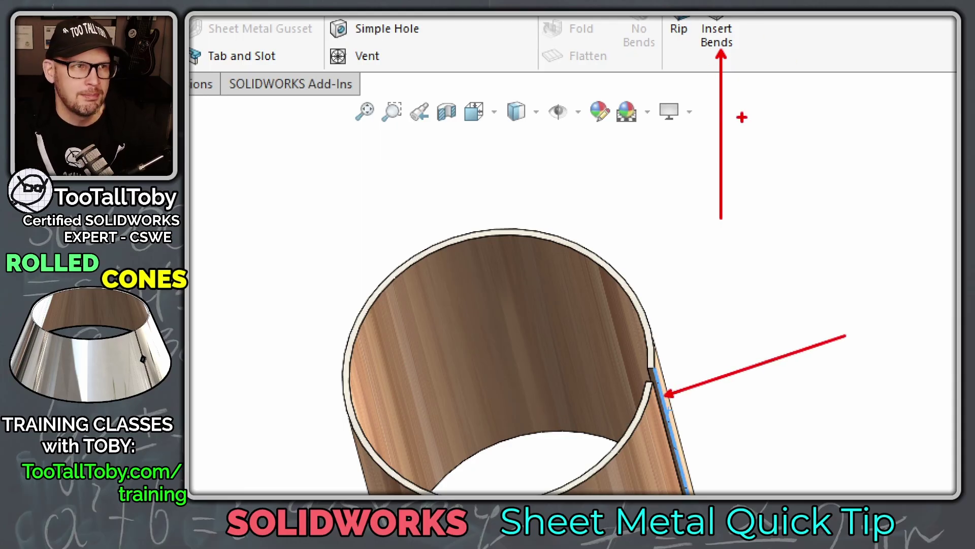
pyautogui.press('Escape')
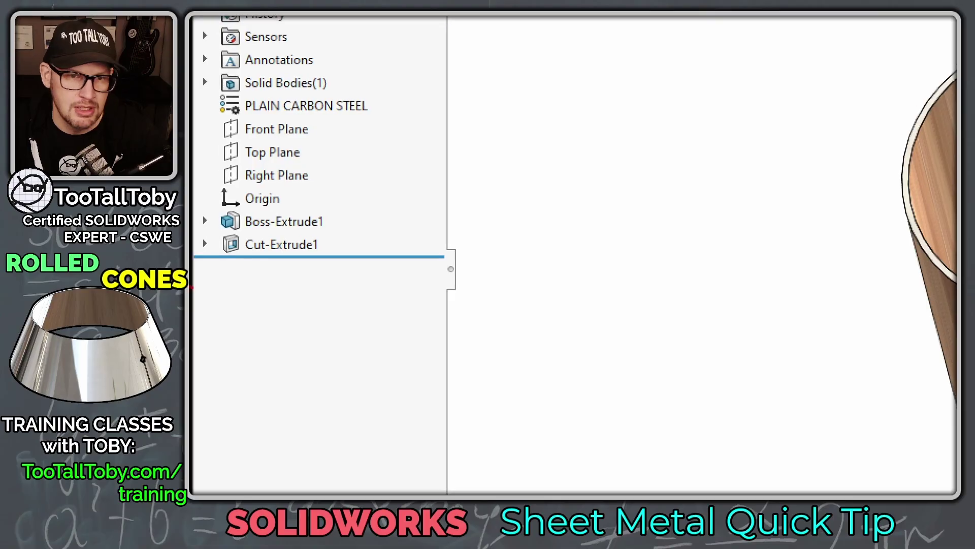
pyautogui.moveTo(210, 211)
pyautogui.mouseDown()
pyautogui.moveTo(391, 205)
pyautogui.moveTo(235, 258)
pyautogui.mouseUp()
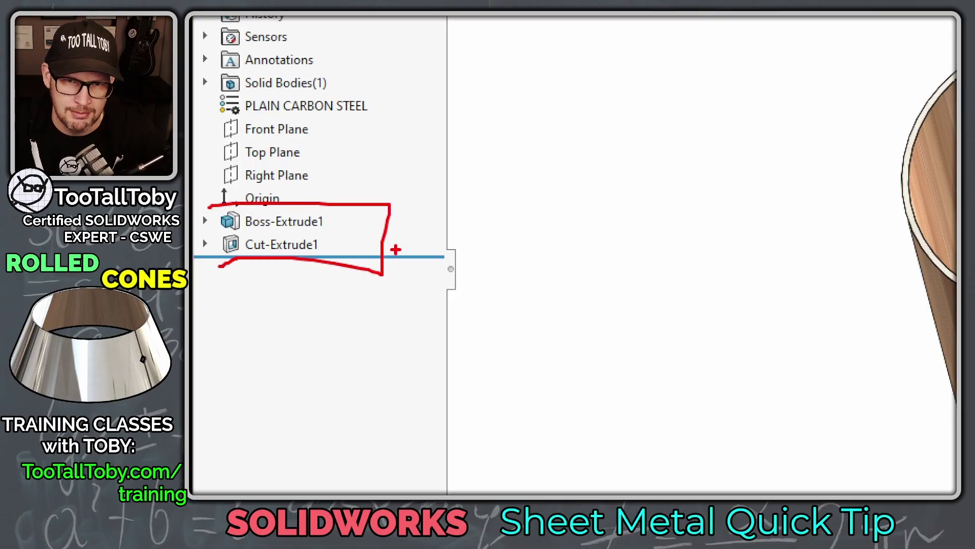
pyautogui.moveTo(385, 237)
pyautogui.mouseDown()
pyautogui.moveTo(603, 216)
pyautogui.moveTo(611, 250)
pyautogui.mouseUp()
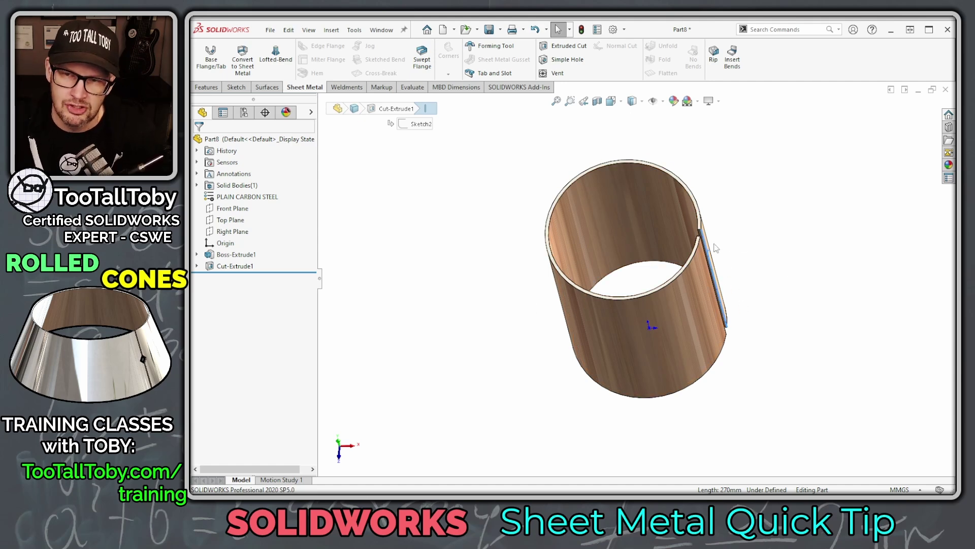
pyautogui.click(732, 57)
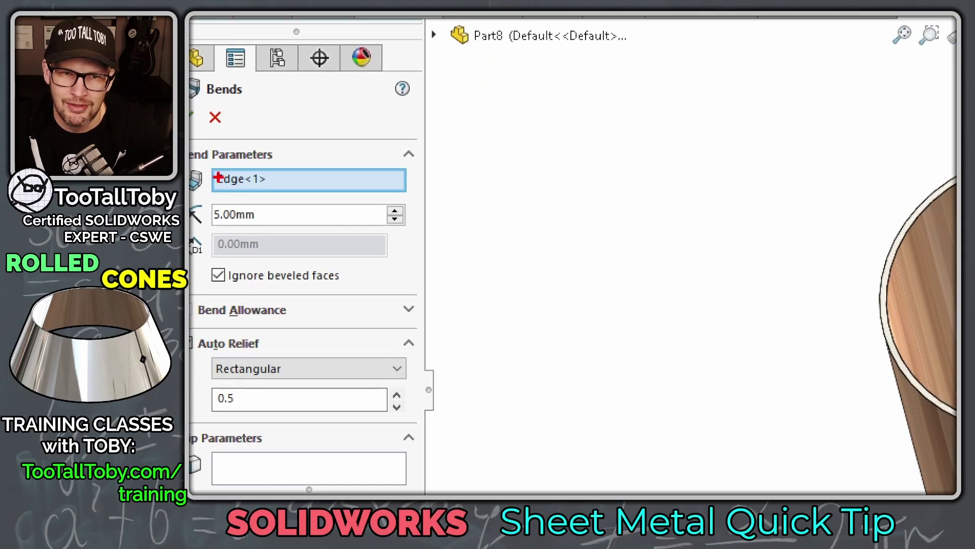
pyautogui.moveTo(294, 182); pyautogui.dragTo(351, 237)
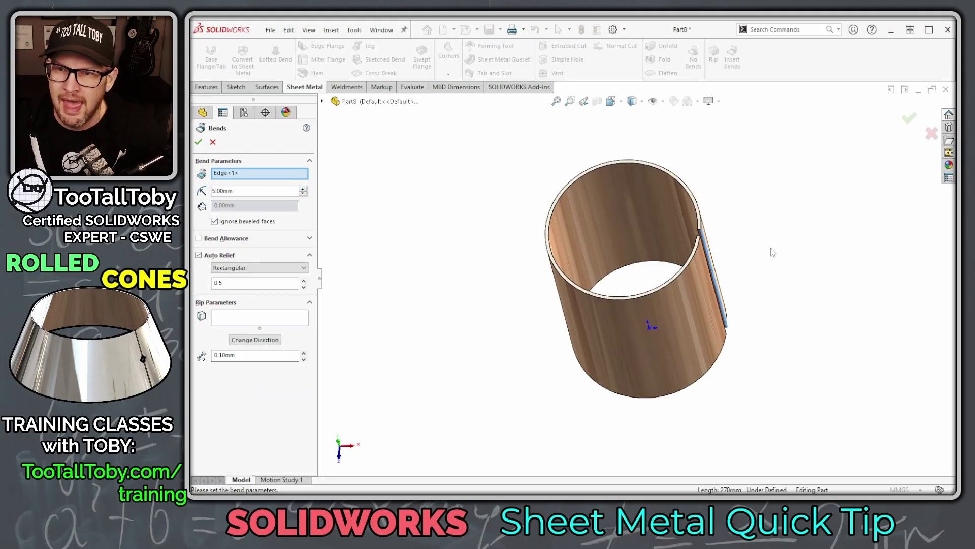
pyautogui.click(198, 142)
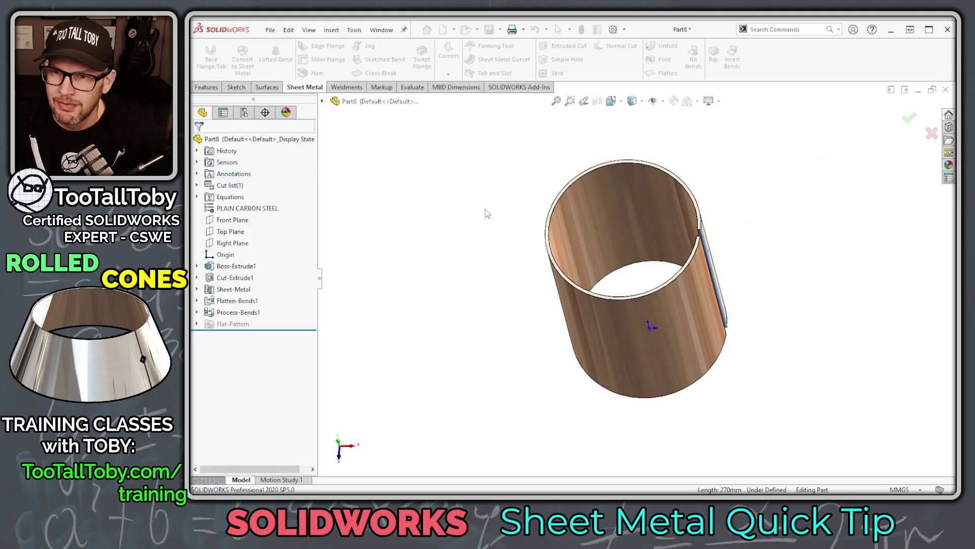
# Flatten the slit cylinder and orbit to inspect the flat plate.
pyautogui.click(663, 74)
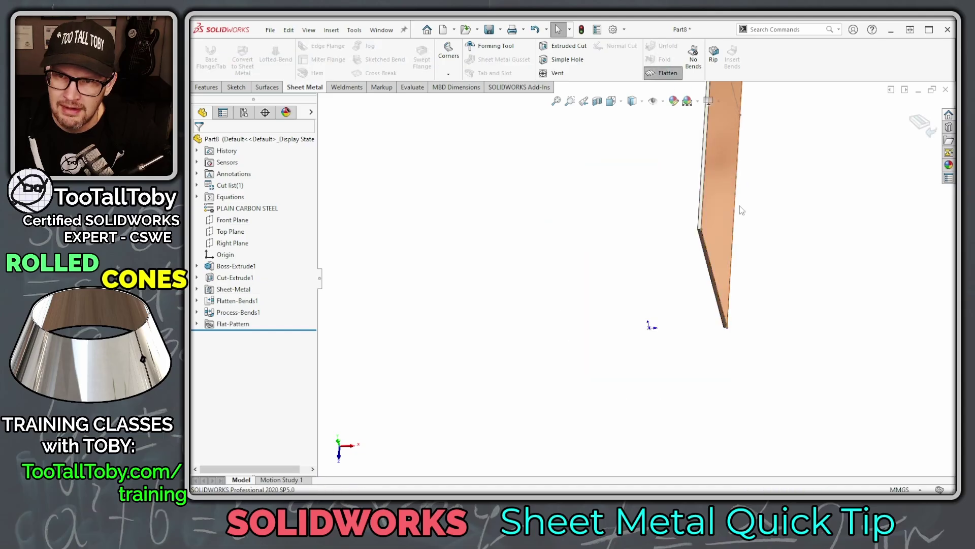
pyautogui.moveTo(740, 209); pyautogui.dragTo(637, 253, button='middle')
pyautogui.scroll(-5, 637, 253)
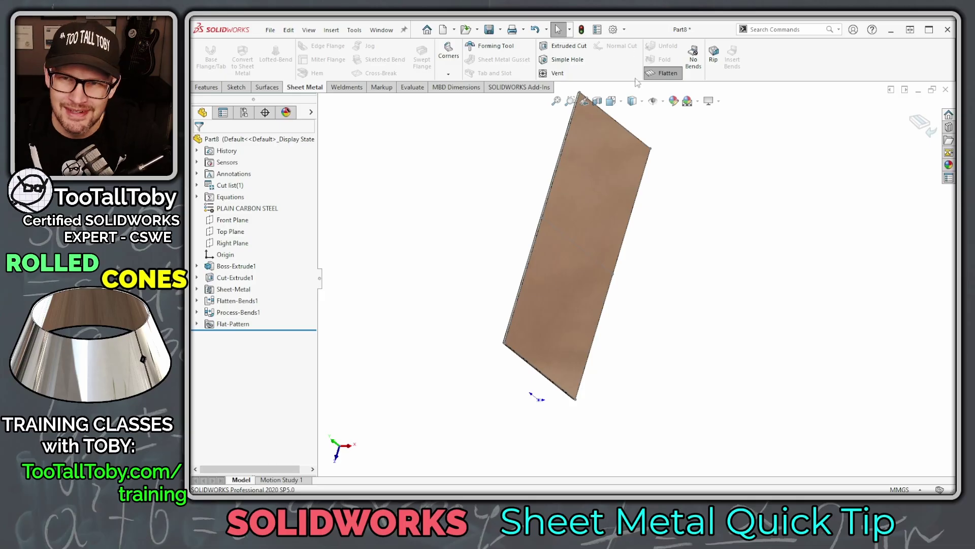
# Fold the plate back into the cylinder, reposition it, and bring up the New Document dialog.
pyautogui.click(663, 73)
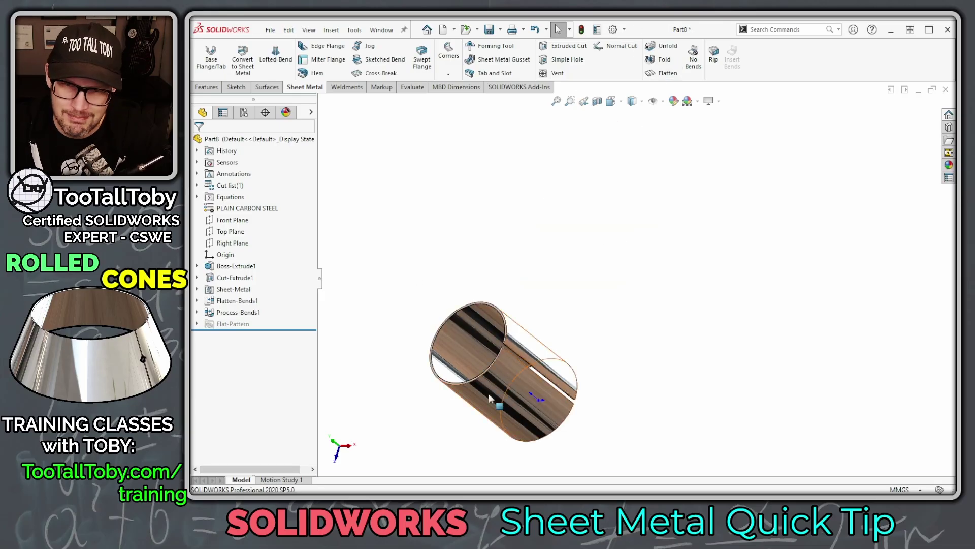
pyautogui.moveTo(429, 409); pyautogui.dragTo(437, 383, button='middle')
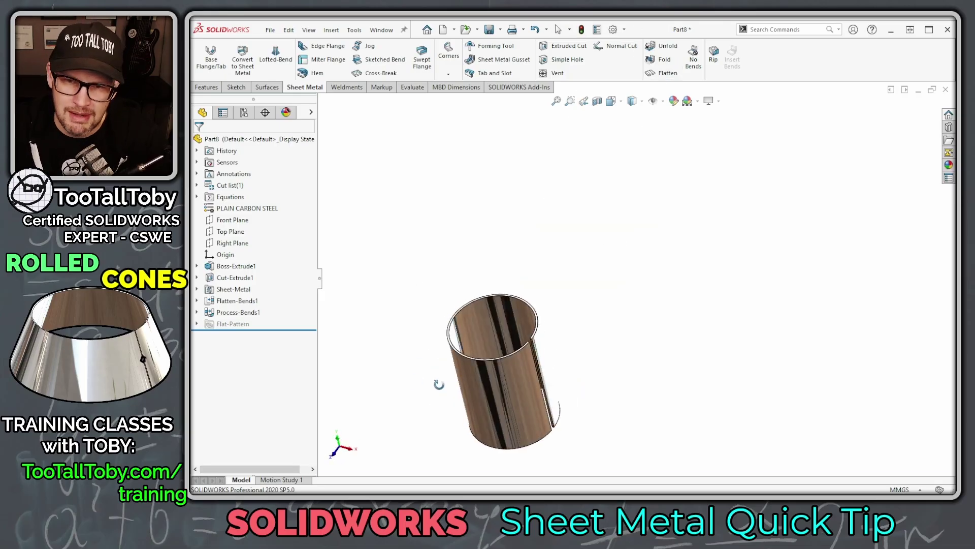
pyautogui.scroll(-3, 505, 405)
pyautogui.keyDown('ctrl'); pyautogui.moveTo(505, 405); pyautogui.dragTo(572, 323, button='middle'); pyautogui.keyUp('ctrl')
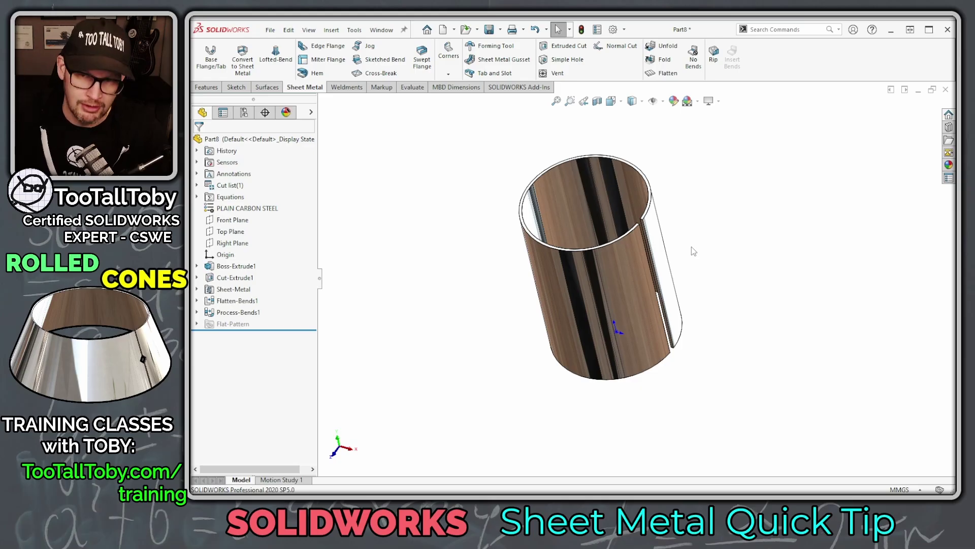
pyautogui.click(443, 32)
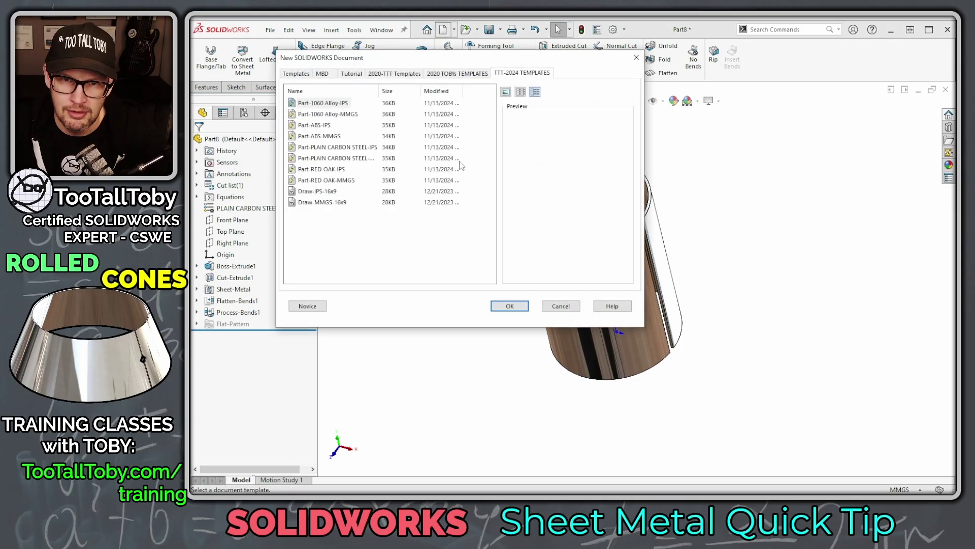
# Create a new PLAIN CARBON STEEL part and start a sketch on the Front Plane.
pyautogui.doubleClick(348, 159)
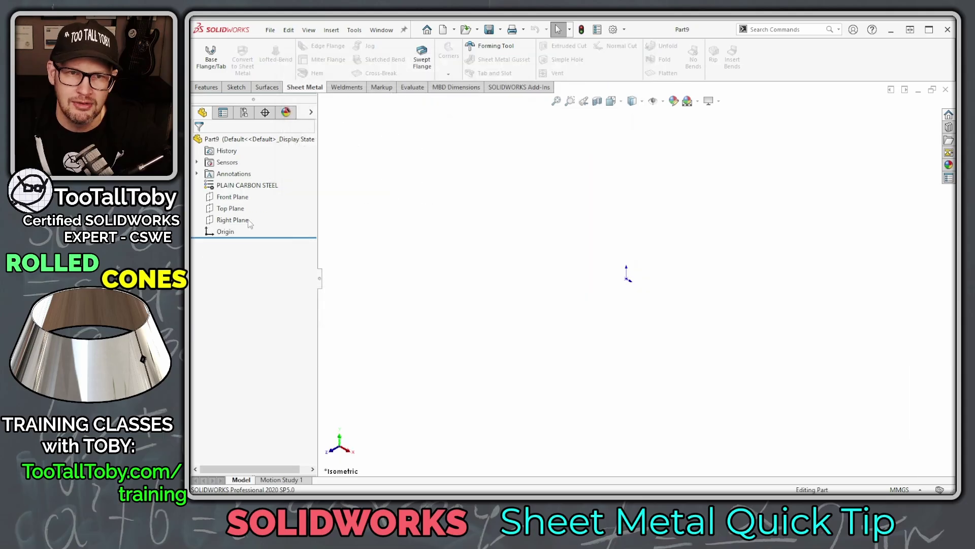
pyautogui.click(232, 197)
pyautogui.click(244, 186)
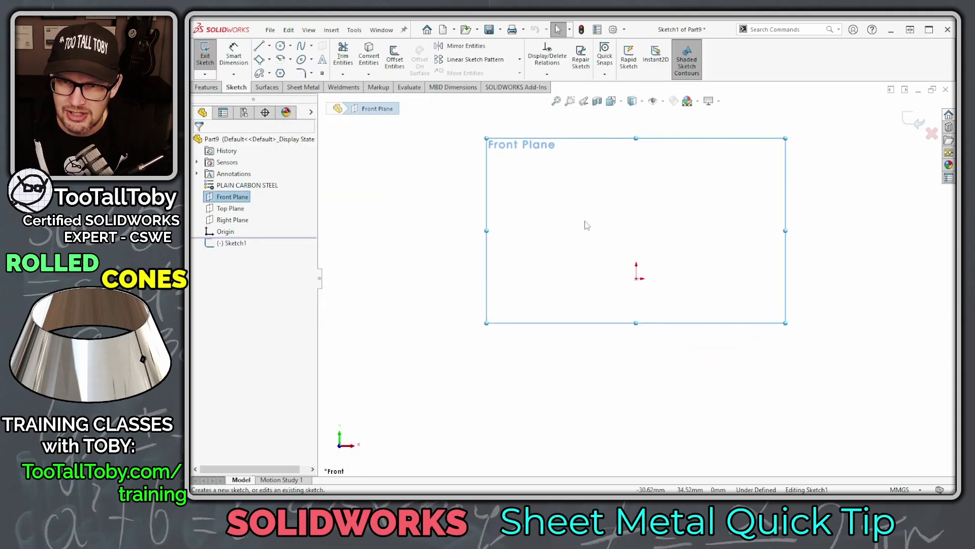
# Draw a centerline straight up from the origin and give it a Vertical relation.
pyautogui.press('s')
pyautogui.click(626, 220)
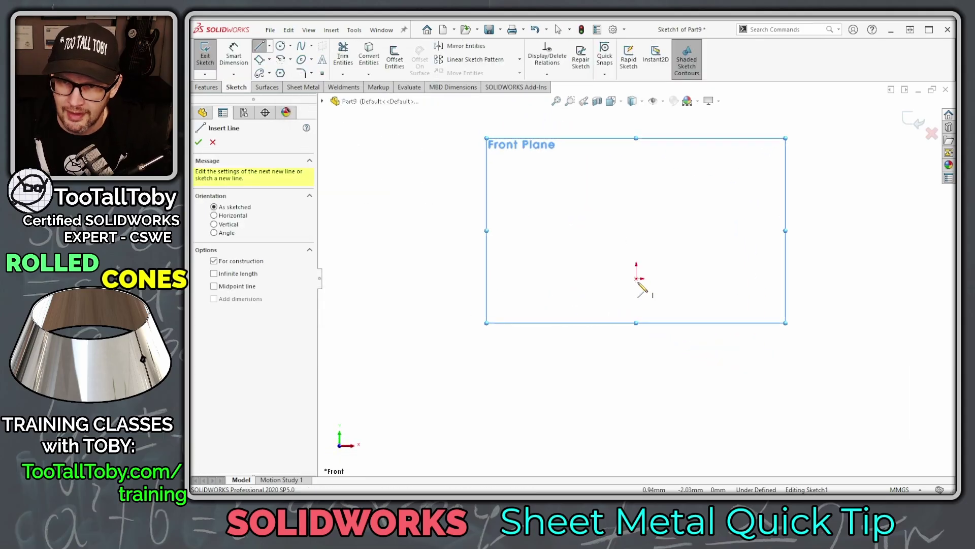
pyautogui.click(636, 279)
pyautogui.click(636, 124)
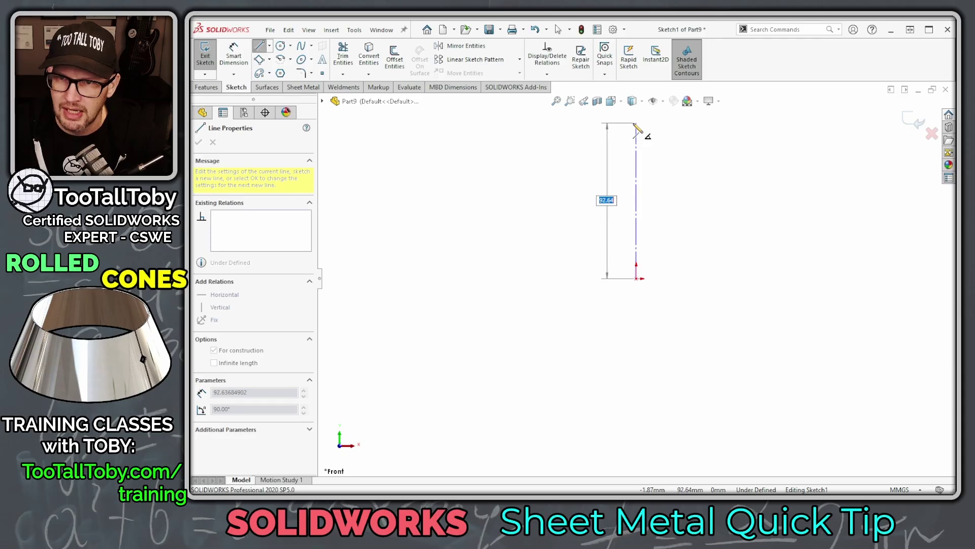
pyautogui.press('Escape')
pyautogui.scroll(3, 644, 266)
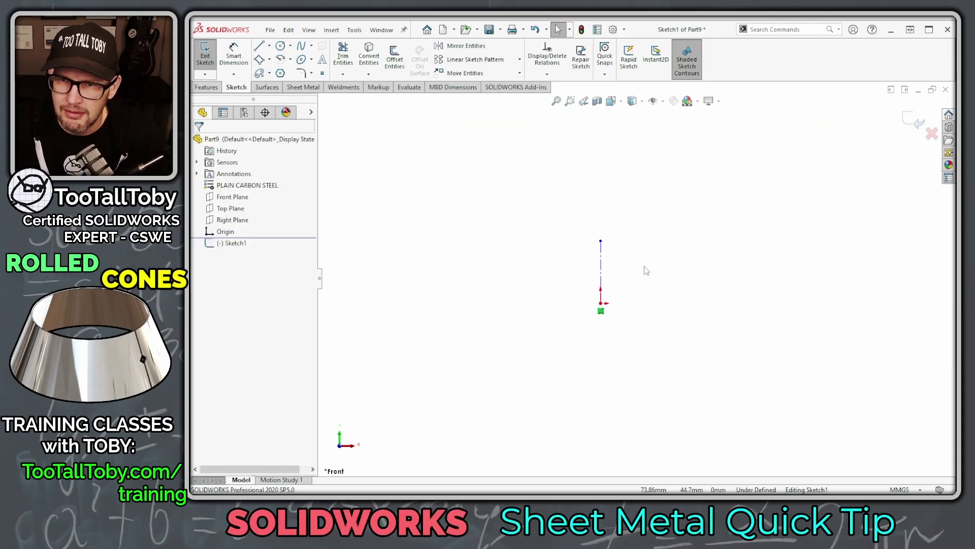
pyautogui.click(602, 260)
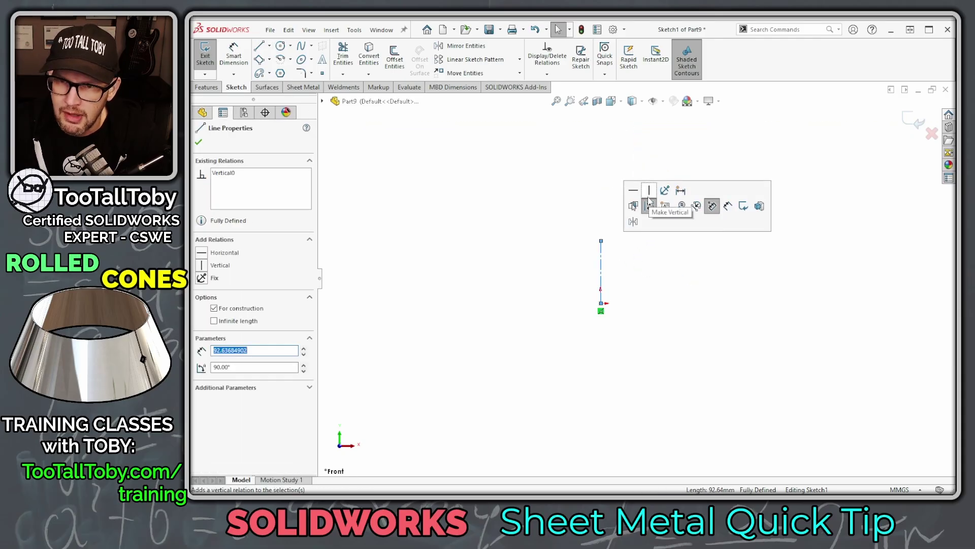
pyautogui.click(636, 190)
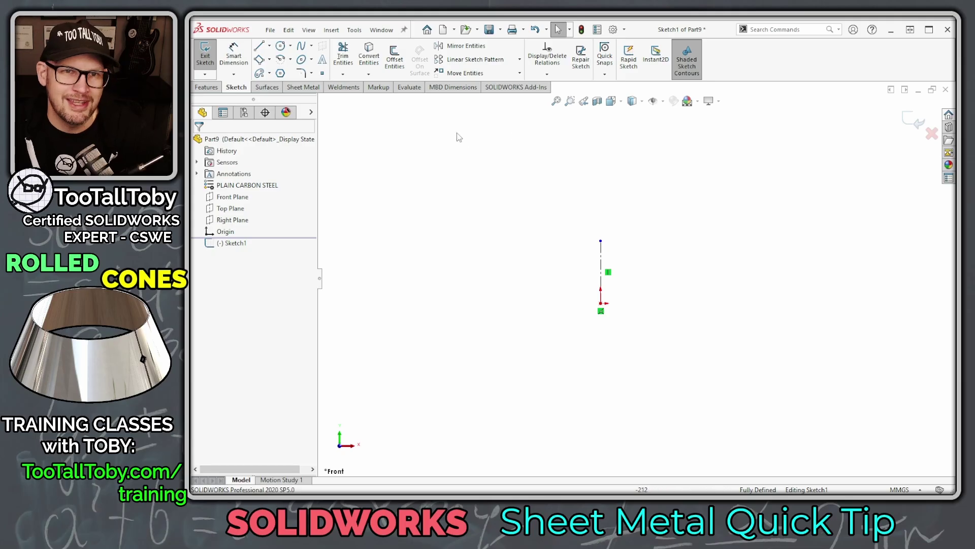
pyautogui.click(269, 59)
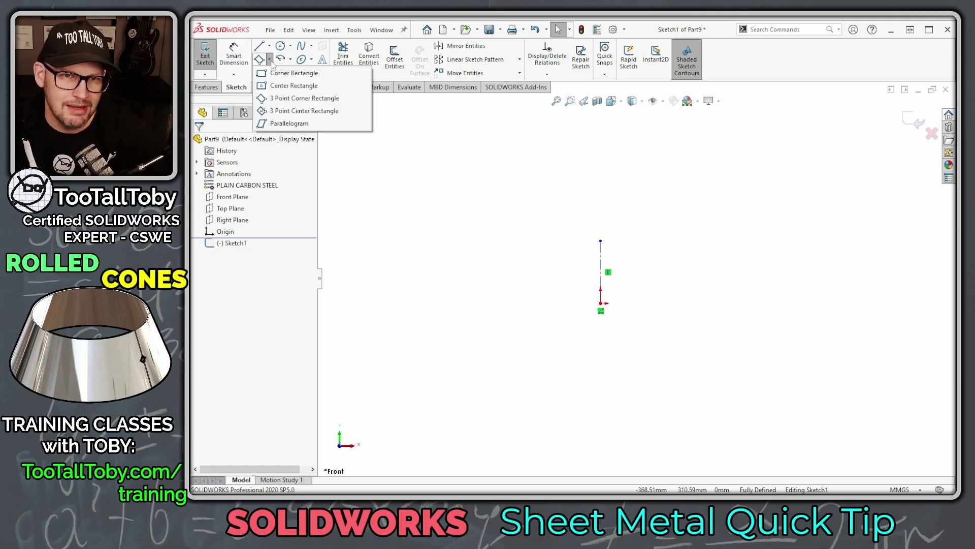
# Draw a 180 mm slanted edge right of the centerline using the 3 Point Corner Rectangle.
pyautogui.click(275, 101)
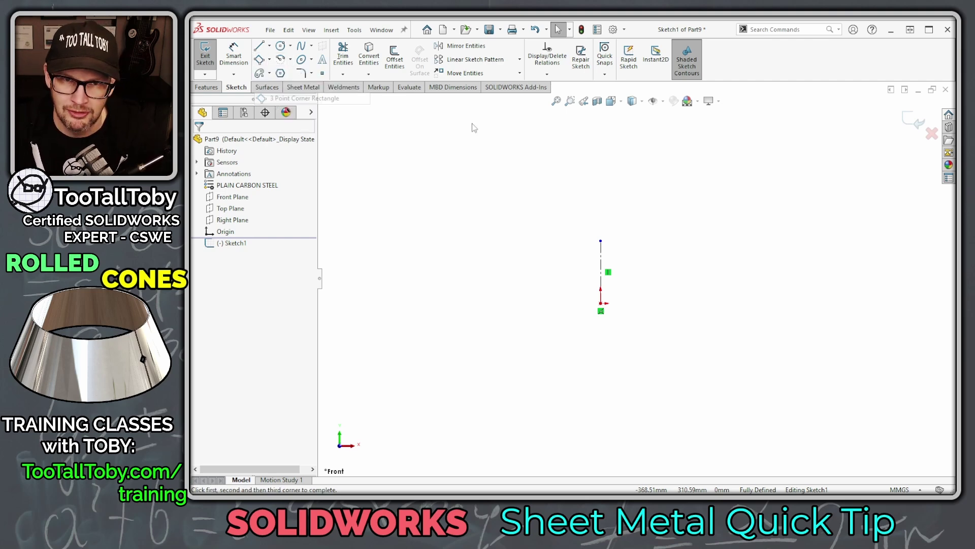
pyautogui.click(772, 224)
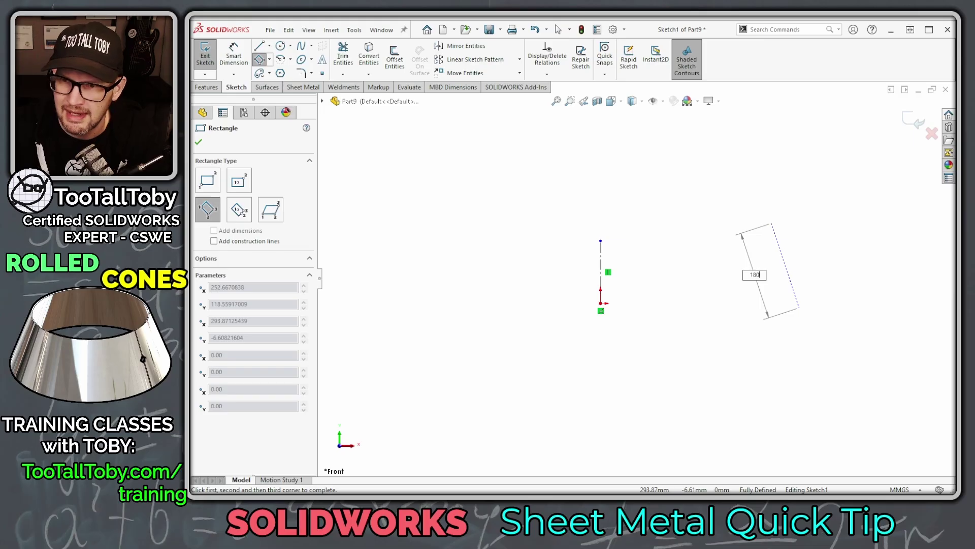
pyautogui.press('Return')
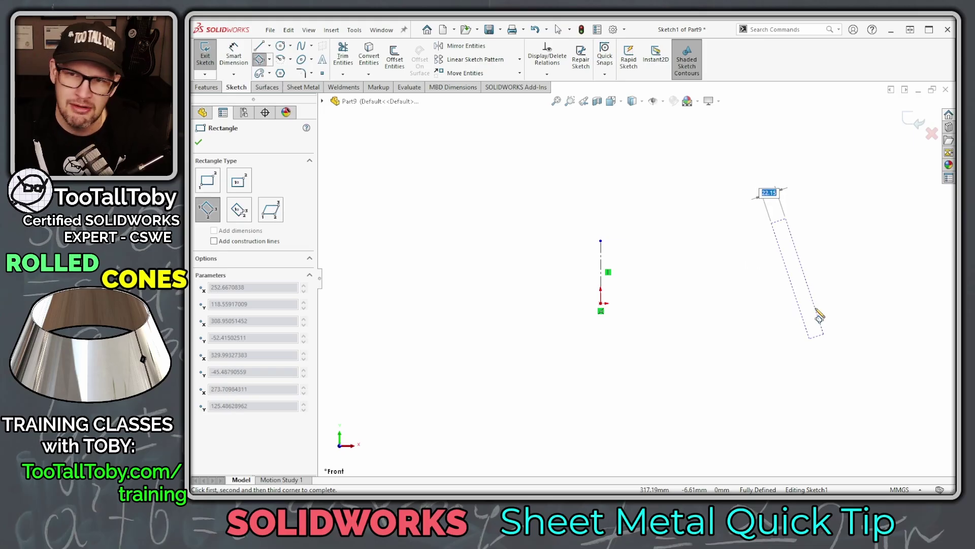
pyautogui.press('Escape')
pyautogui.press('Escape')
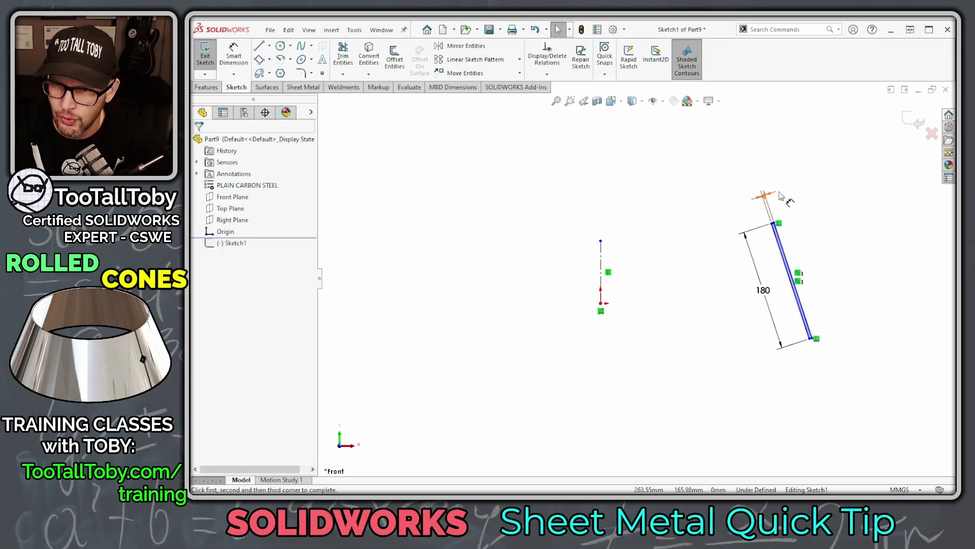
# Add a 4 dimension at the line's top and make its bottom endpoint horizontal with the origin.
pyautogui.moveTo(774, 204); pyautogui.dragTo(812, 187)
pyautogui.click(821, 374)
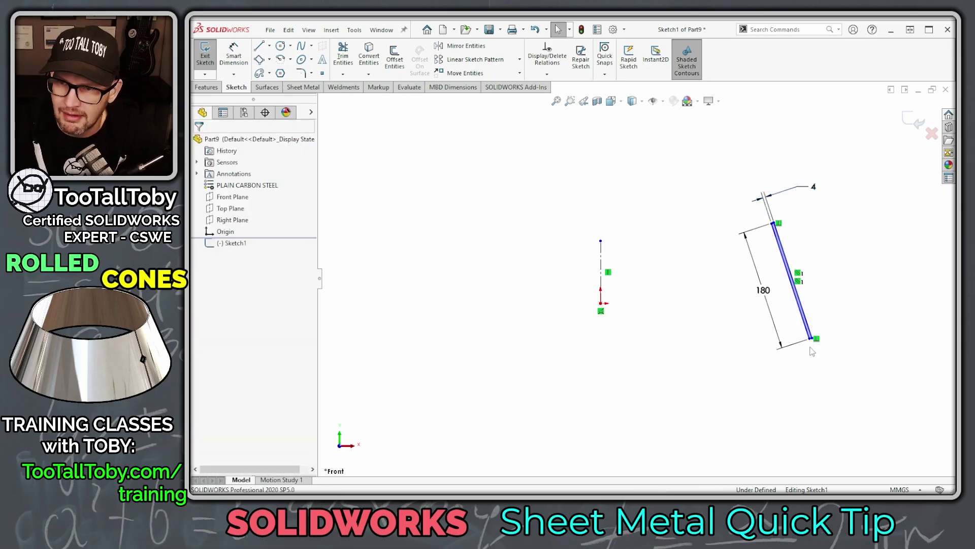
pyautogui.click(810, 339)
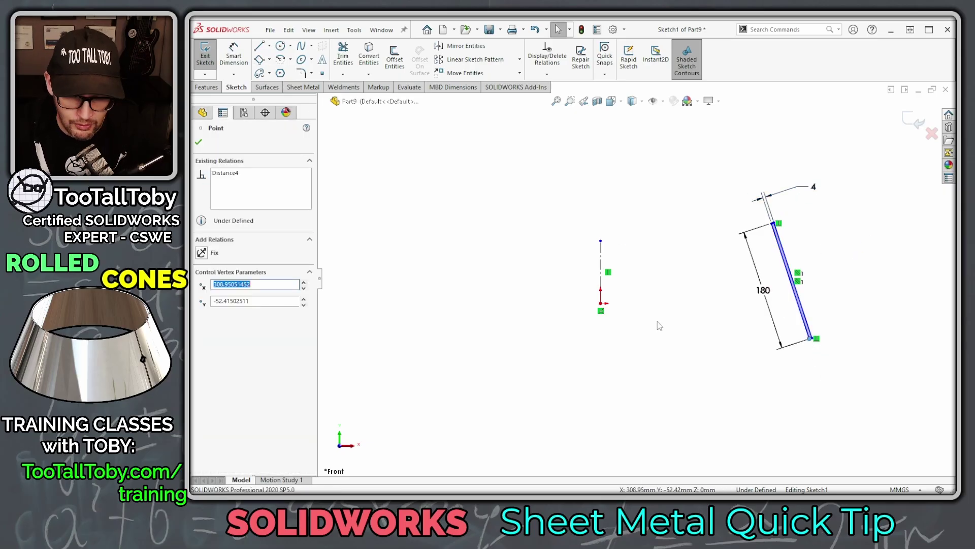
pyautogui.keyDown('ctrl'); pyautogui.click(602, 305); pyautogui.keyUp('ctrl')
pyautogui.click(655, 255)
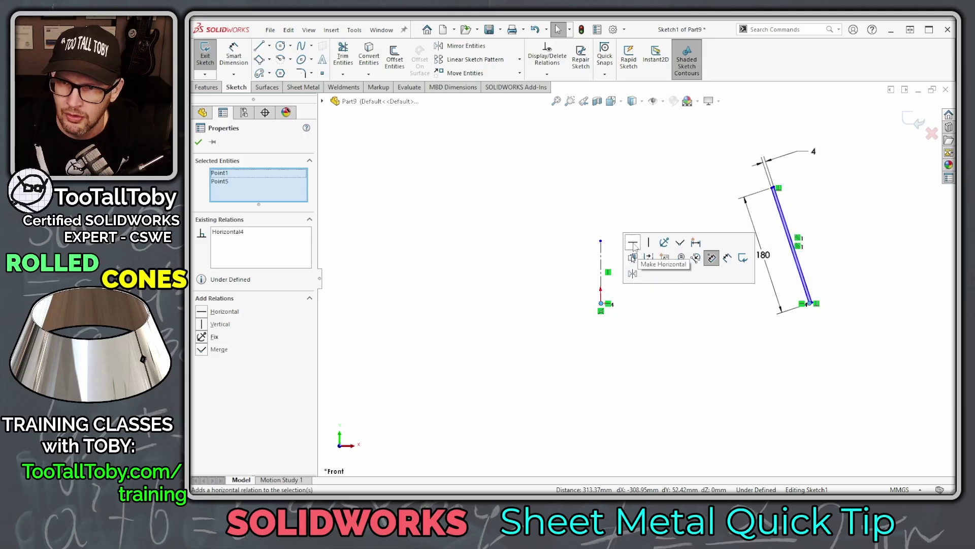
pyautogui.click(854, 340)
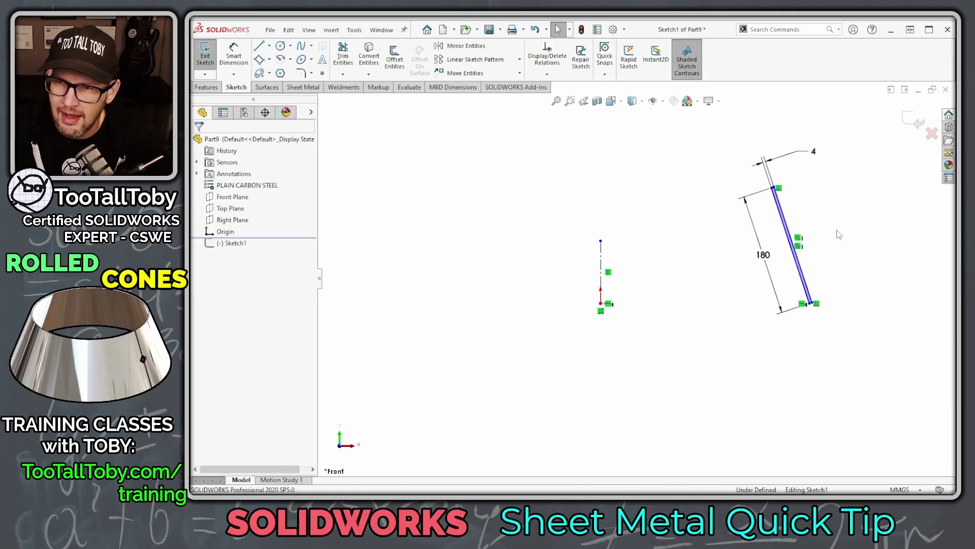
# Dimension the slanted line's bottom end from the centerline as a 500 diameter, placed below the sketch.
pyautogui.press('s')
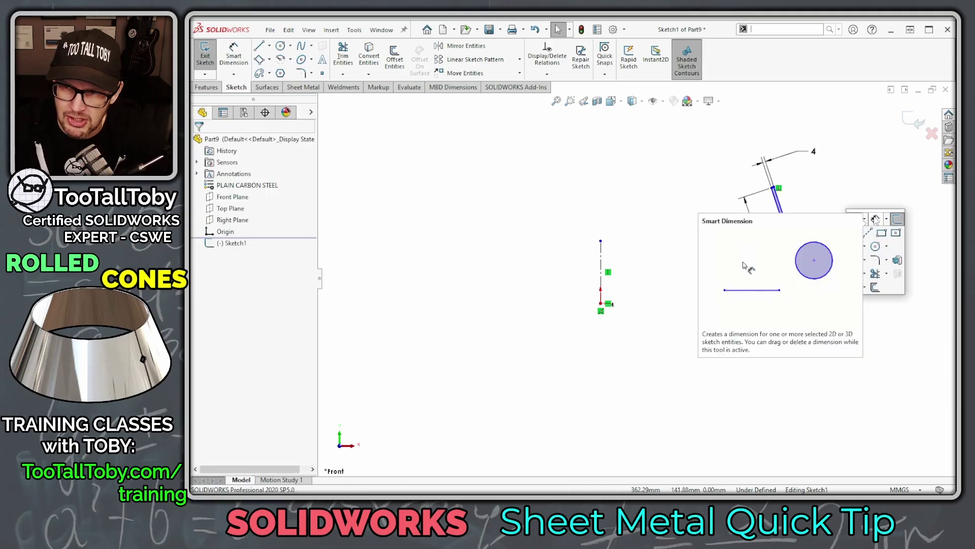
pyautogui.click(875, 219)
pyautogui.scroll(-3, 813, 304)
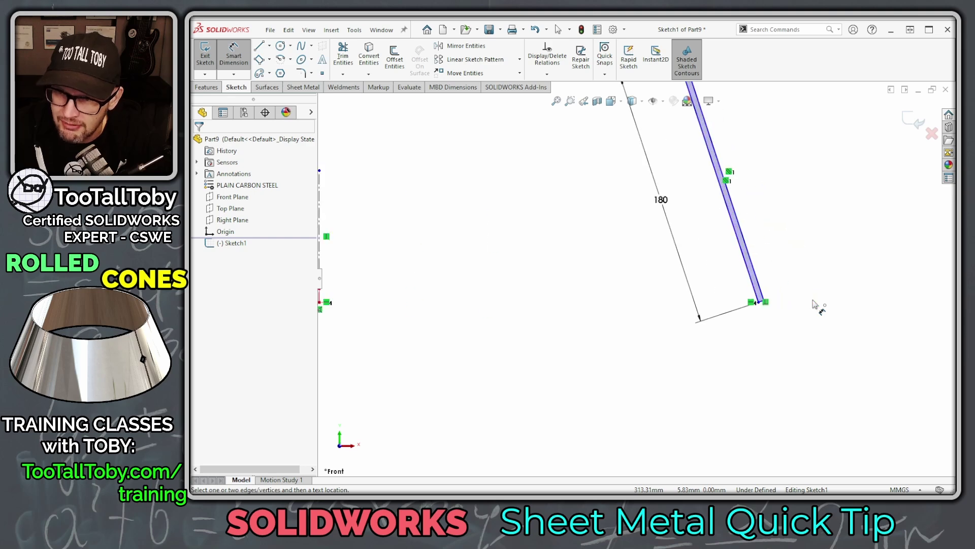
pyautogui.click(765, 301)
pyautogui.scroll(3, 616, 321)
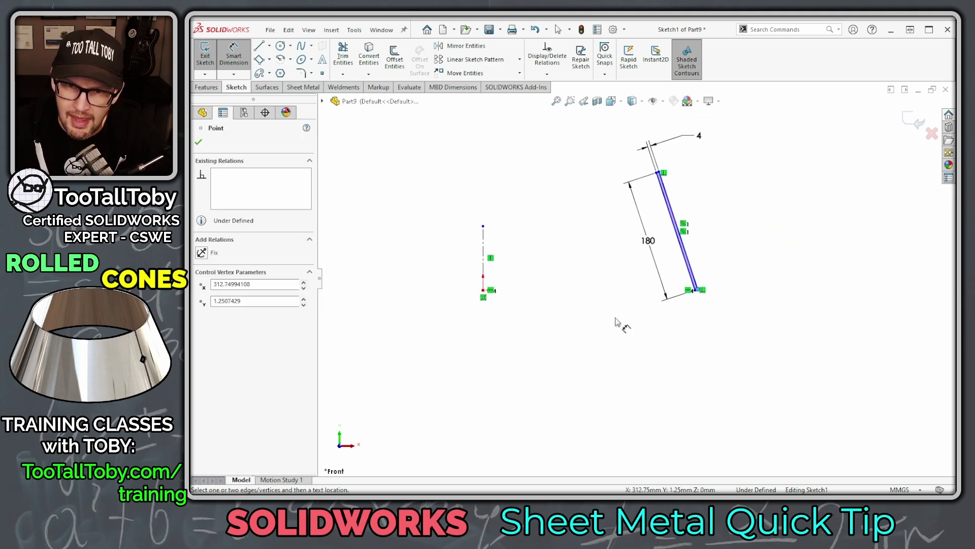
pyautogui.keyDown('ctrl'); pyautogui.moveTo(518, 297); pyautogui.dragTo(610, 307, button='middle'); pyautogui.keyUp('ctrl')
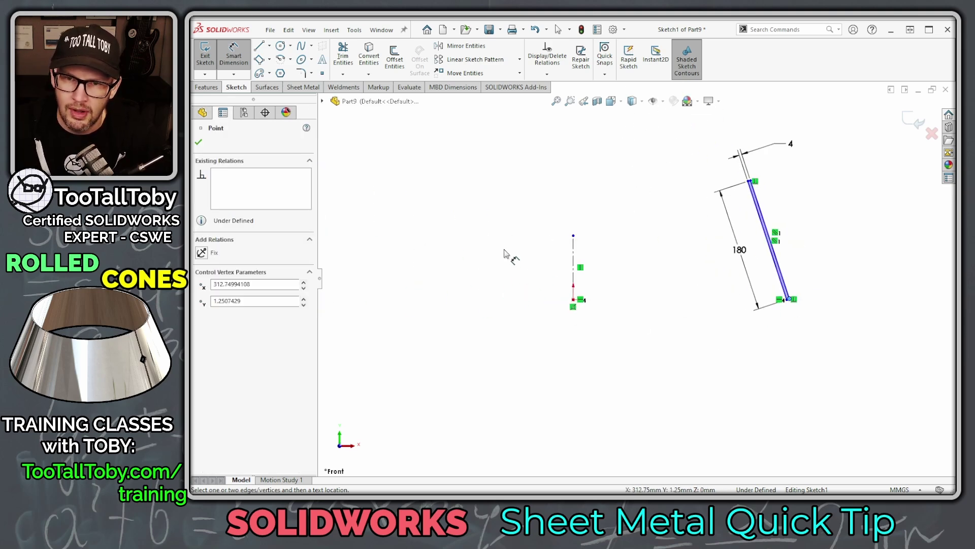
pyautogui.click(573, 273)
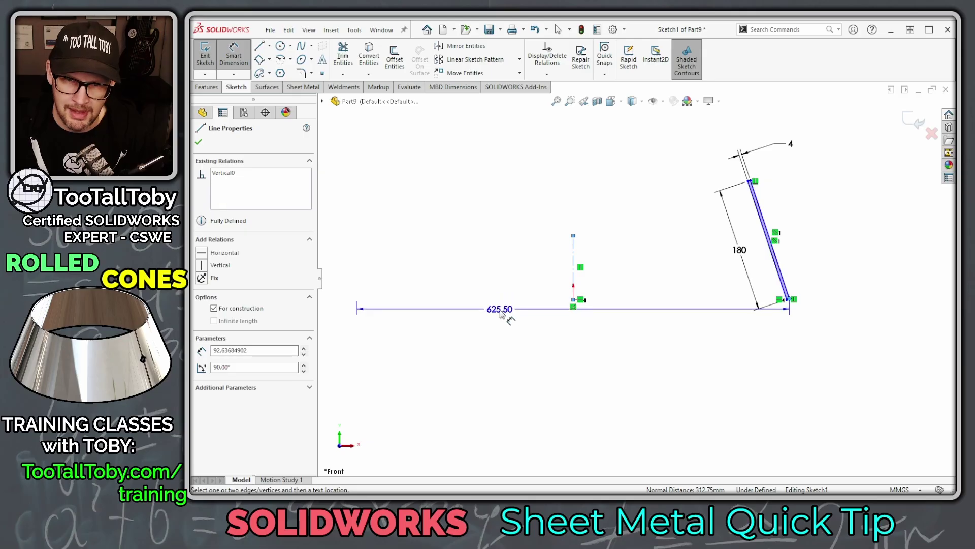
pyautogui.click(503, 318)
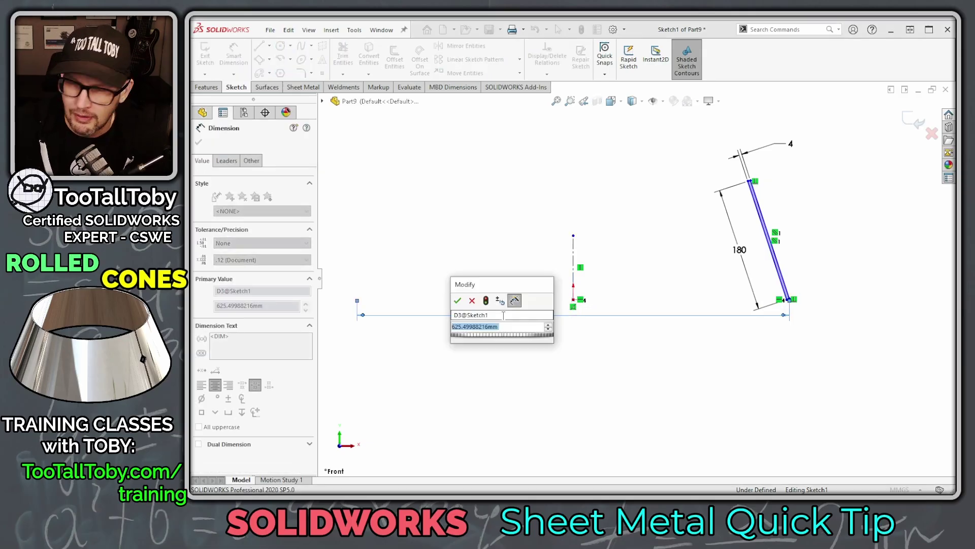
pyautogui.write('500')
pyautogui.press('Return')
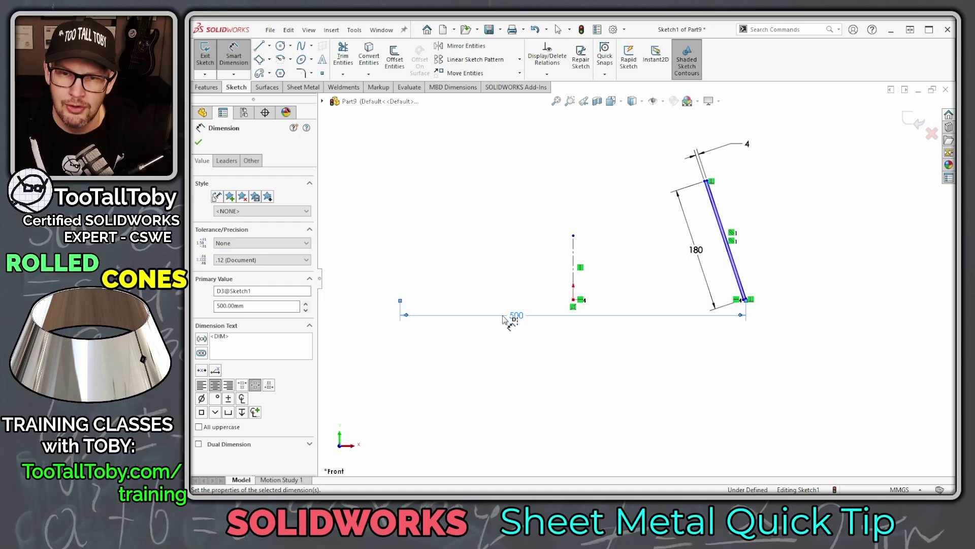
pyautogui.moveTo(518, 319); pyautogui.dragTo(536, 347)
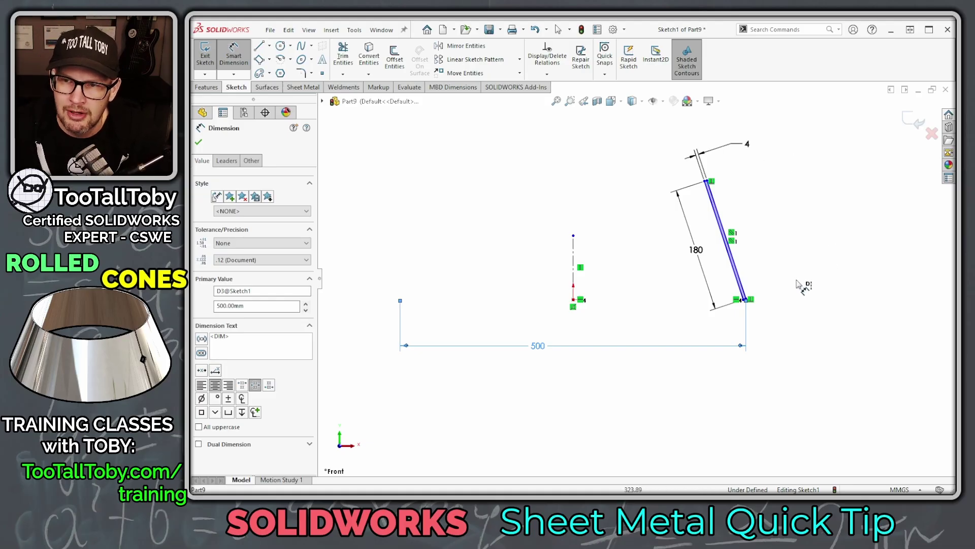
pyautogui.click(742, 280)
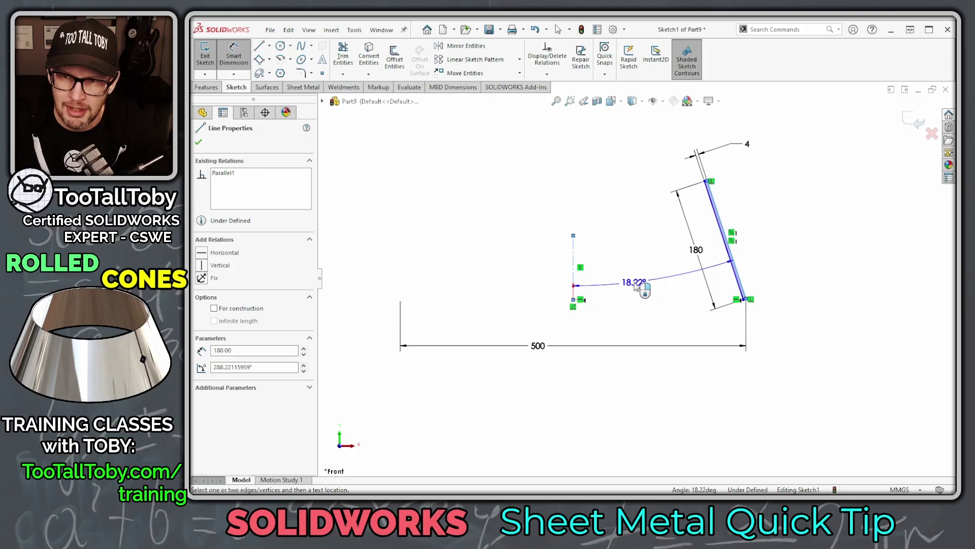
# Dimension the angle between the slanted line and the centerline as 45° and move it lower.
pyautogui.press('Escape')
pyautogui.press('Escape')
pyautogui.press('s')
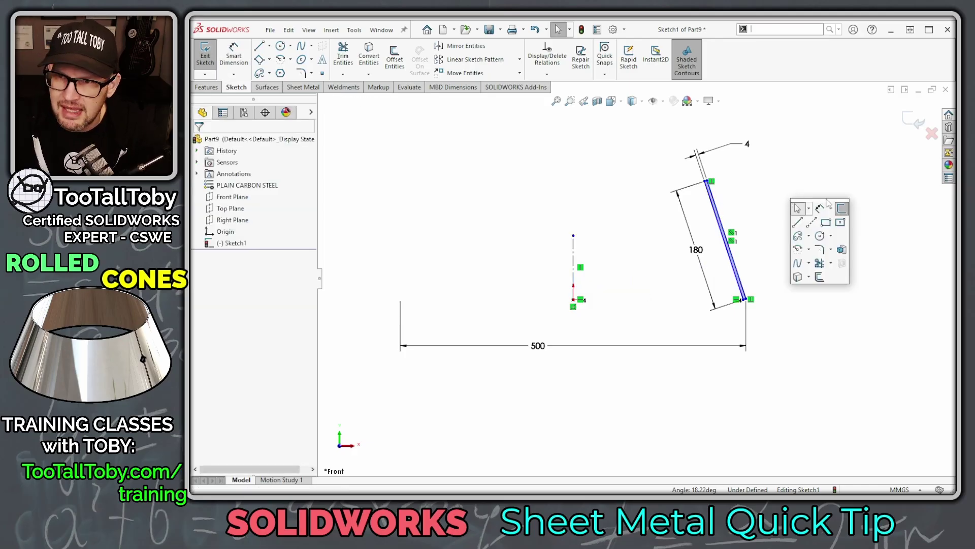
pyautogui.click(820, 209)
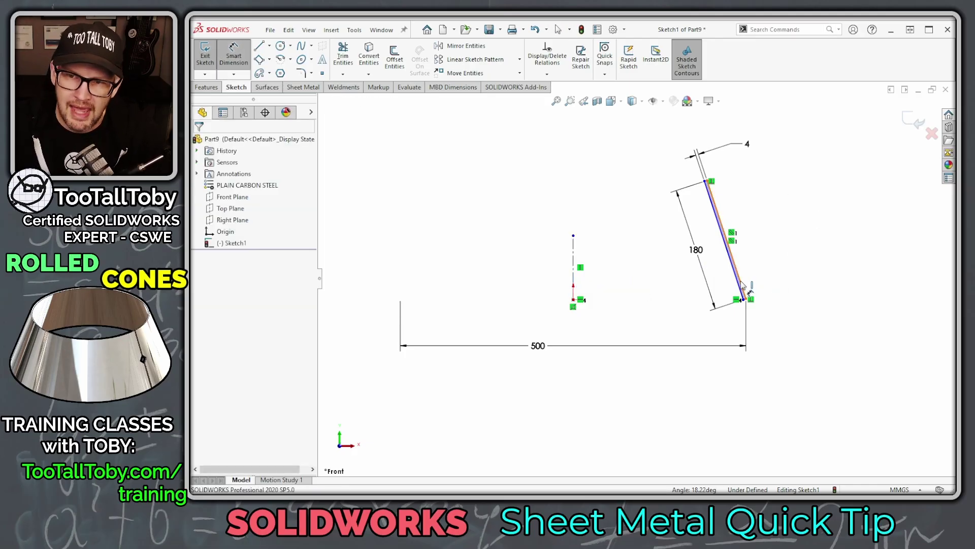
pyautogui.click(742, 286)
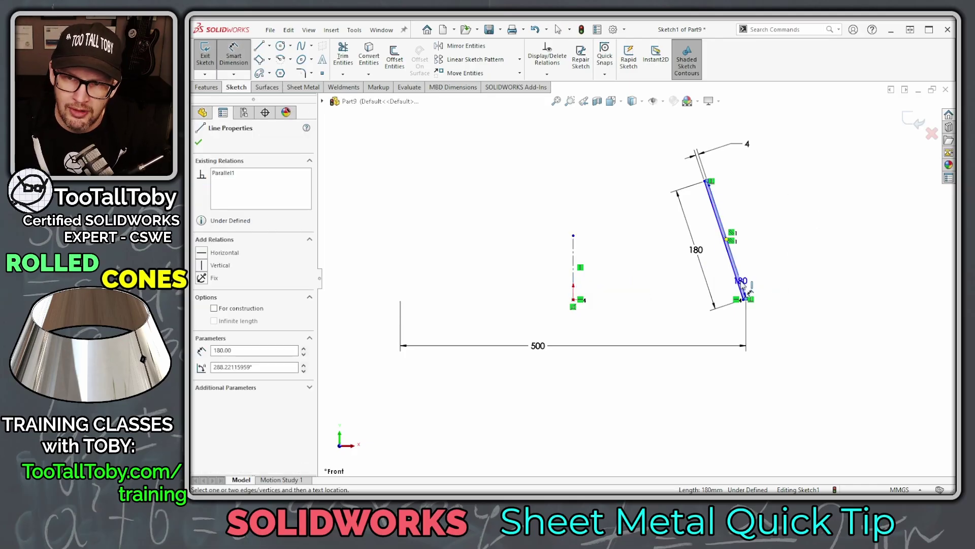
pyautogui.click(573, 264)
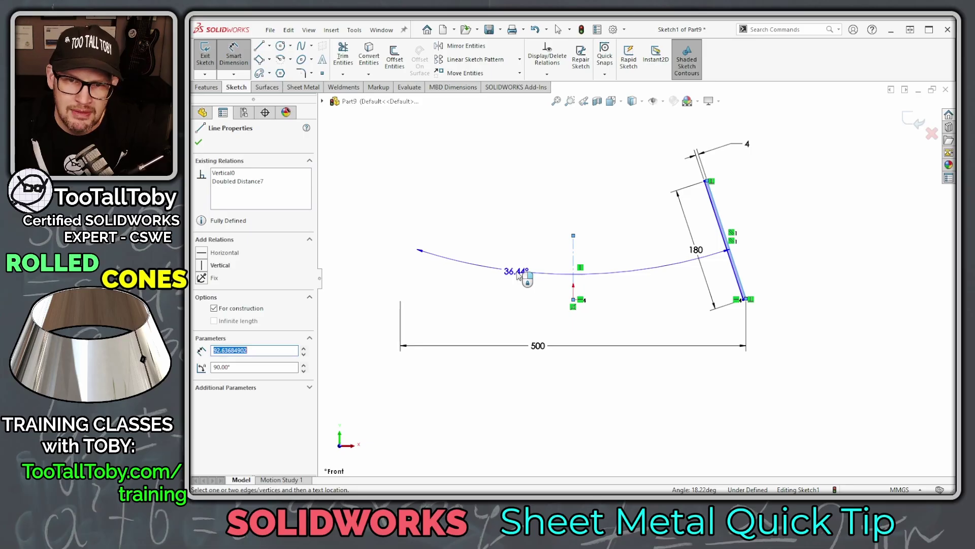
pyautogui.click(518, 275)
pyautogui.write('45')
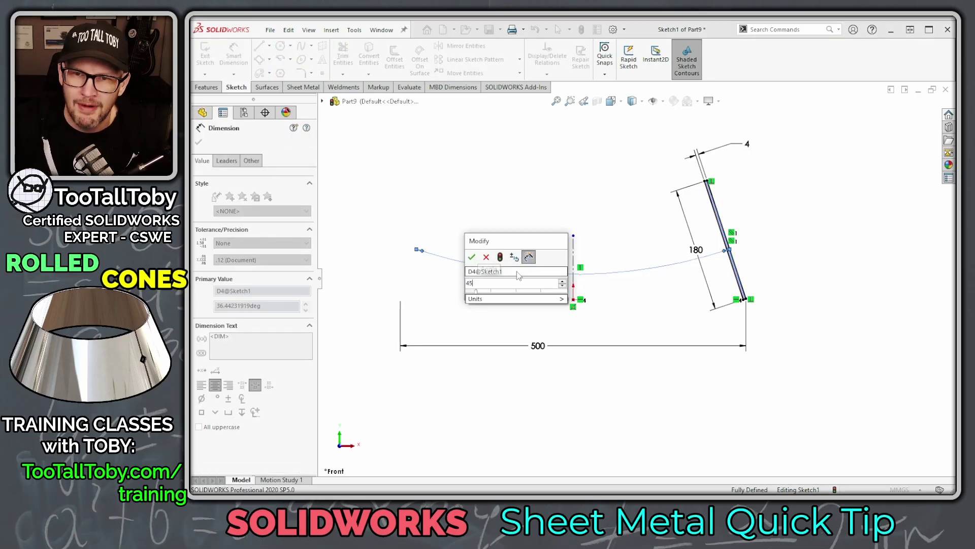
pyautogui.press('Return')
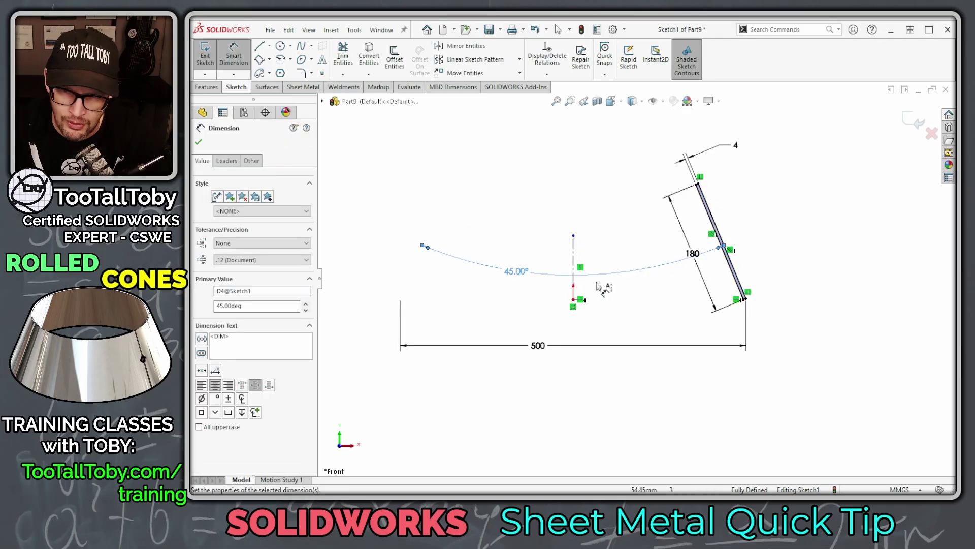
pyautogui.moveTo(518, 273); pyautogui.dragTo(533, 287)
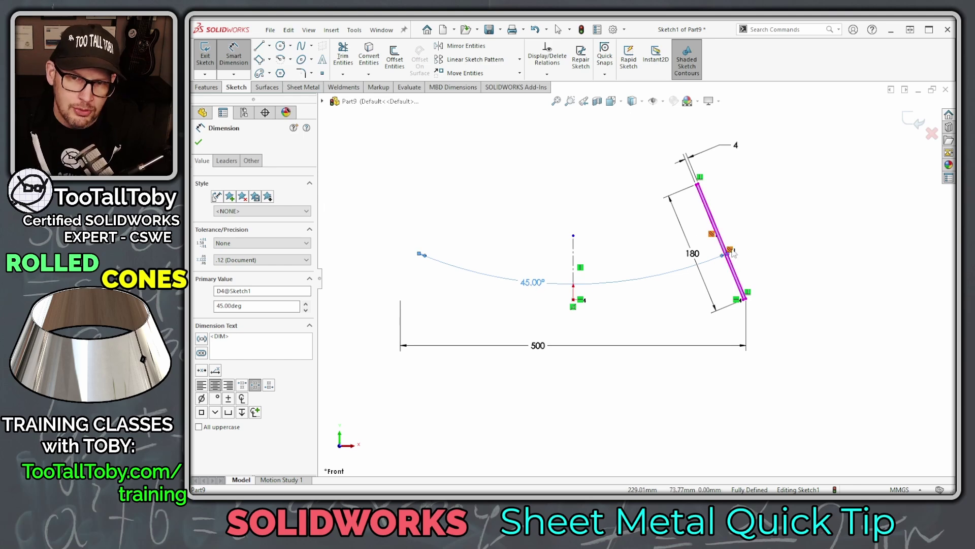
pyautogui.scroll(3, 637, 279)
pyautogui.scroll(-1, 630, 238)
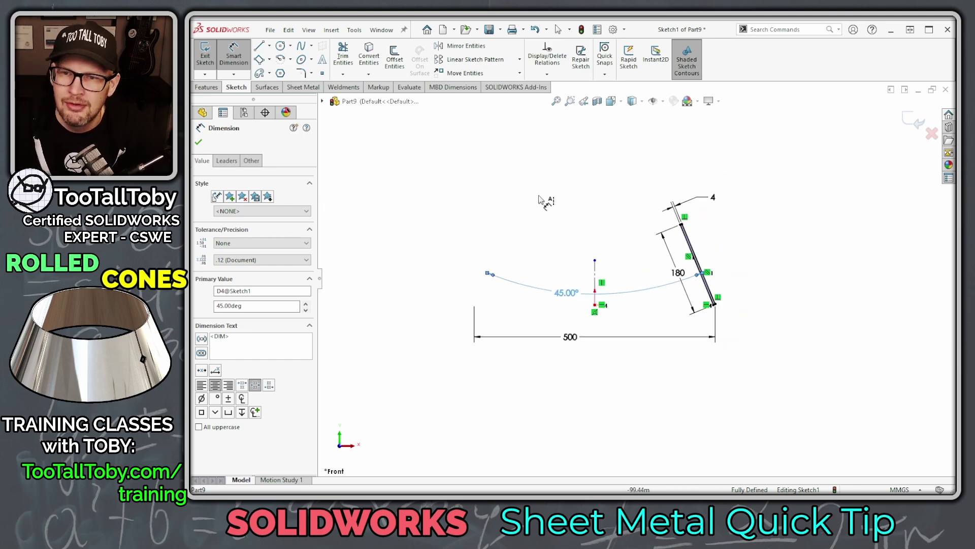
# Rearrange the dimensions so the 45.00° angle sits below the 500 diameter.
pyautogui.click(204, 87)
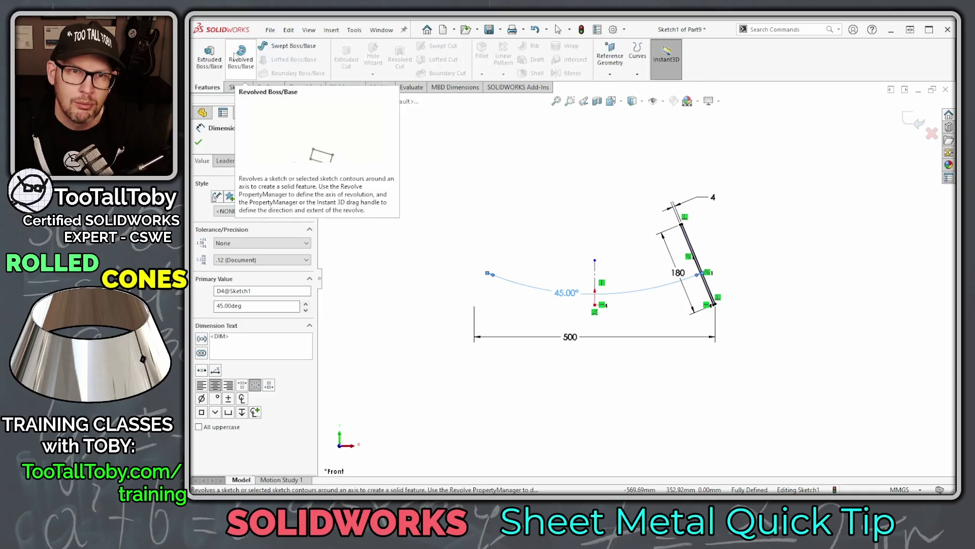
pyautogui.click(558, 191)
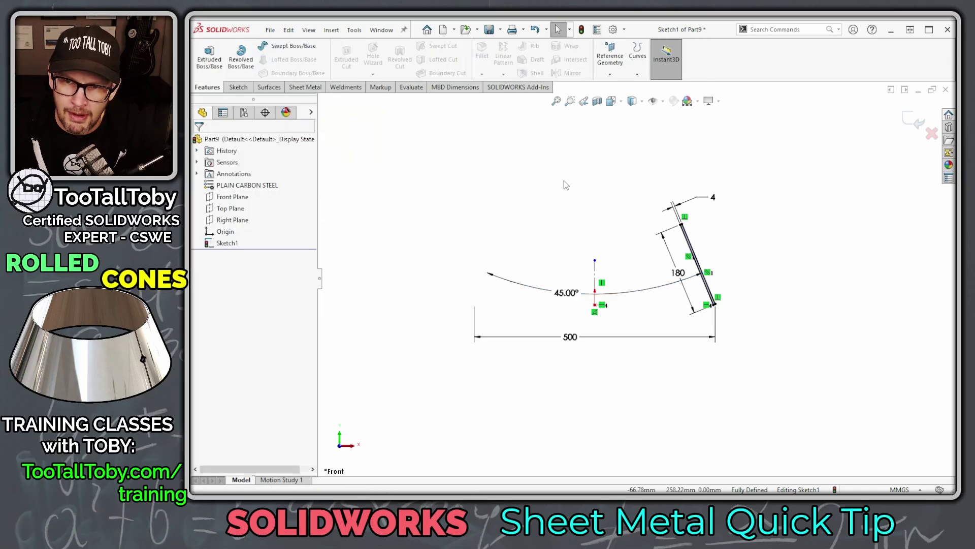
pyautogui.moveTo(591, 297); pyautogui.dragTo(595, 387)
pyautogui.moveTo(570, 336); pyautogui.dragTo(595, 327)
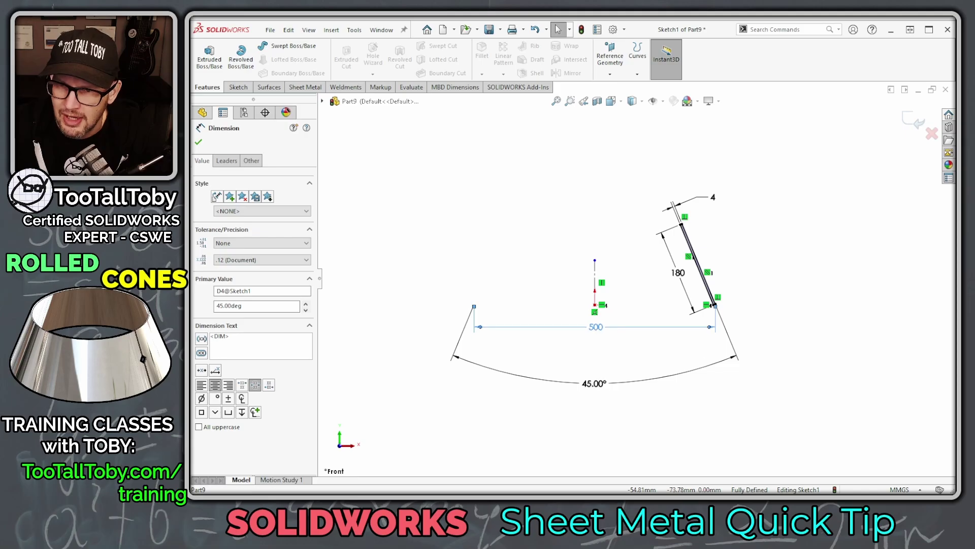
pyautogui.click(768, 234)
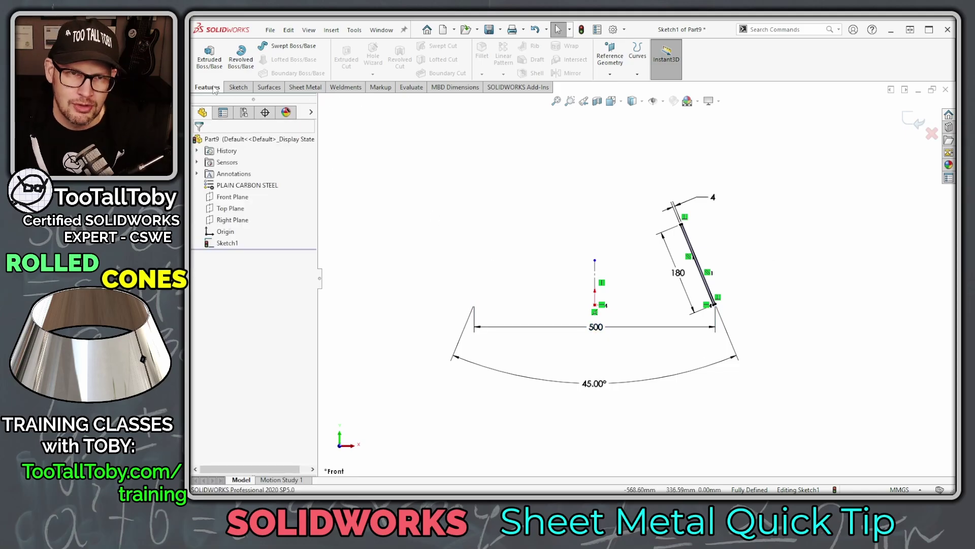
# Revolve the sketch 358° around the centerline into a thin cone.
pyautogui.click(241, 61)
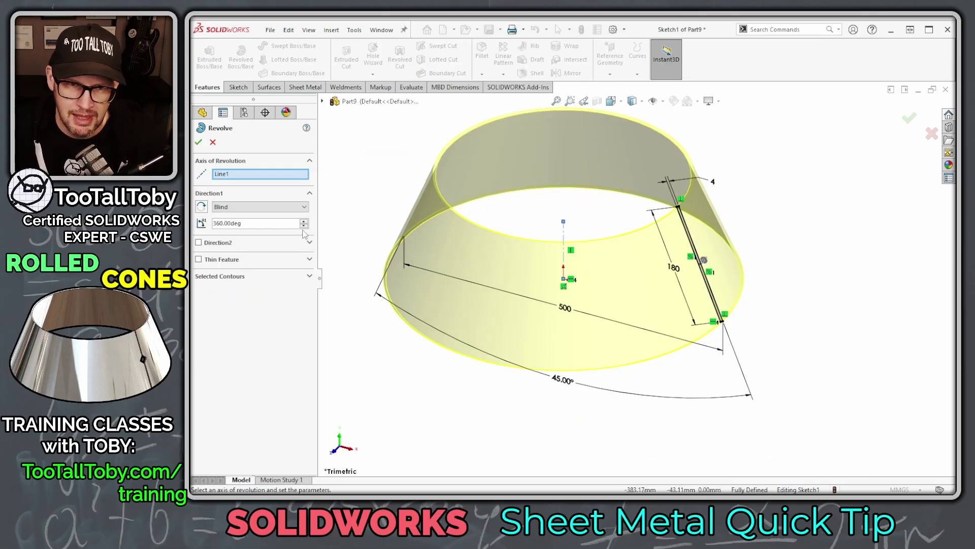
pyautogui.doubleClick(305, 226)
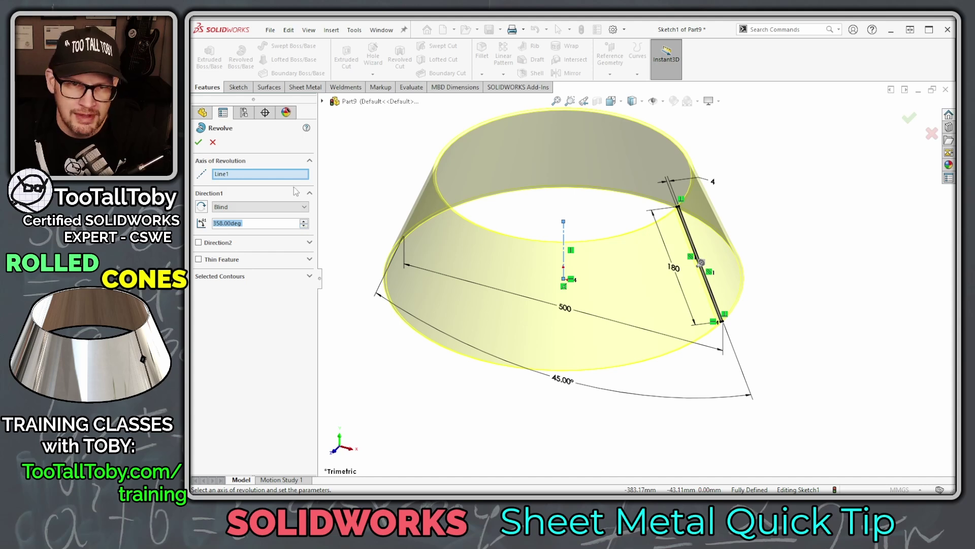
pyautogui.click(199, 142)
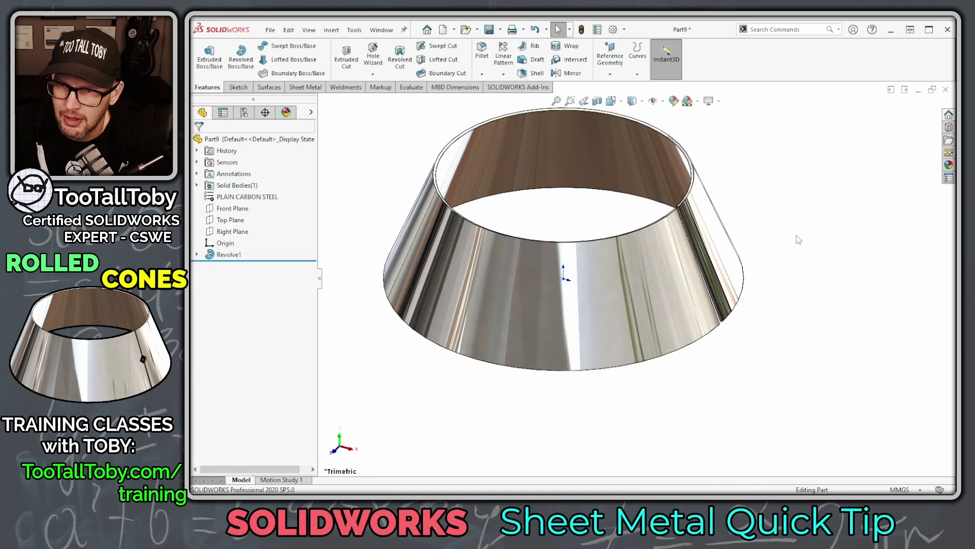
# Return the cone to isometric view and select its 180 mm seam edge for sheet metal work.
pyautogui.moveTo(797, 235)
pyautogui.mouseDown(button='middle')
pyautogui.moveTo(674, 349)
pyautogui.moveTo(692, 370)
pyautogui.moveTo(620, 246)
pyautogui.moveTo(608, 246)
pyautogui.mouseUp(button='middle')
pyautogui.hotkey('ctrl', '7')
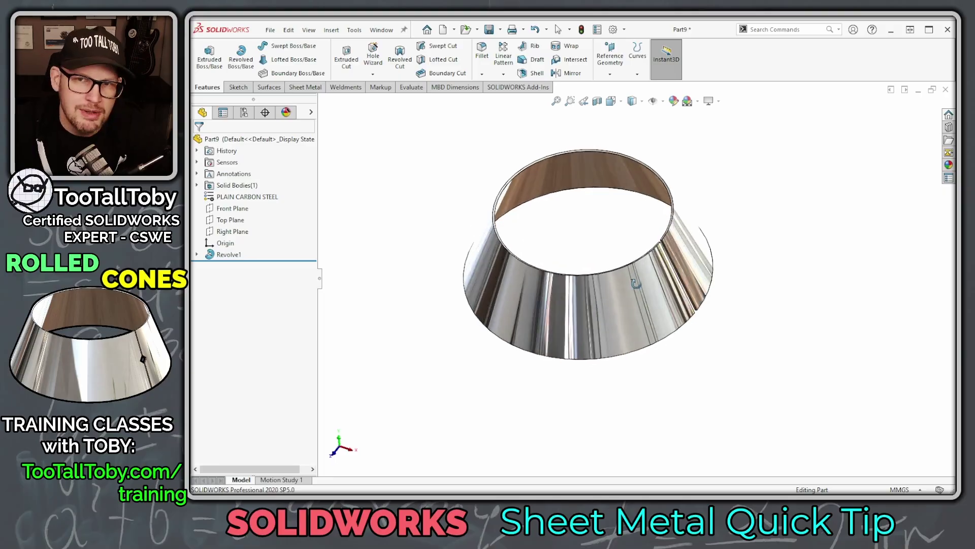
pyautogui.click(674, 247)
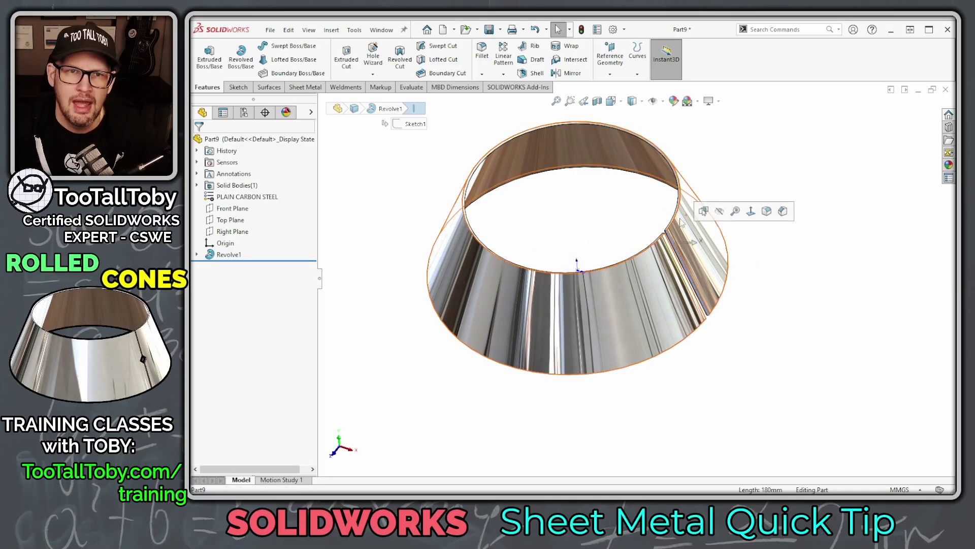
pyautogui.click(305, 87)
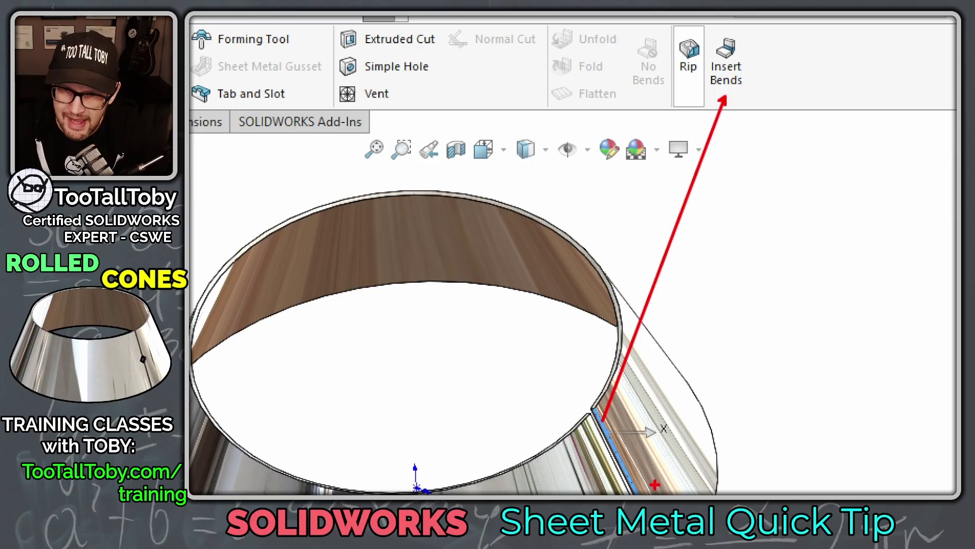
# Insert Bends on the cone with Edge<1> as the fixed edge and a 5.00 mm bend radius.
pyautogui.click(732, 57)
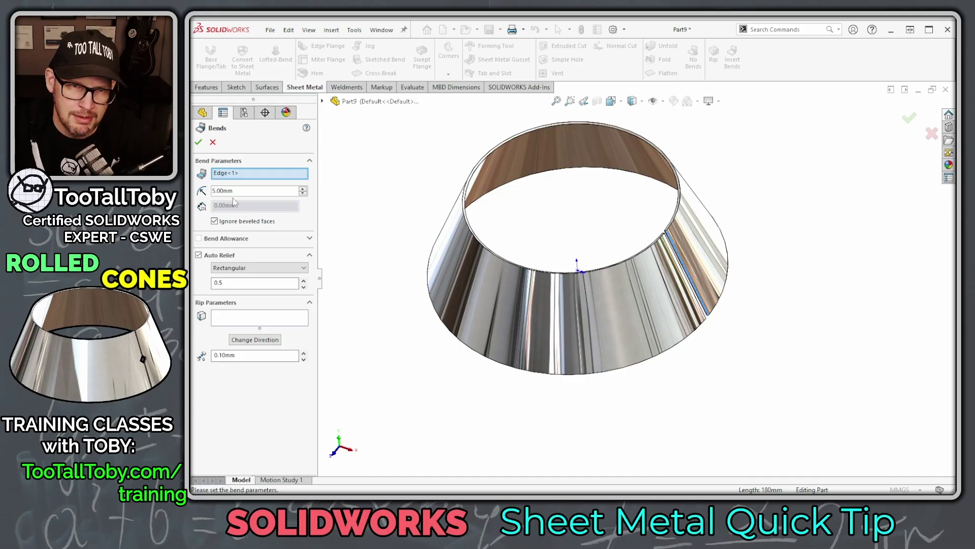
pyautogui.doubleClick(262, 191)
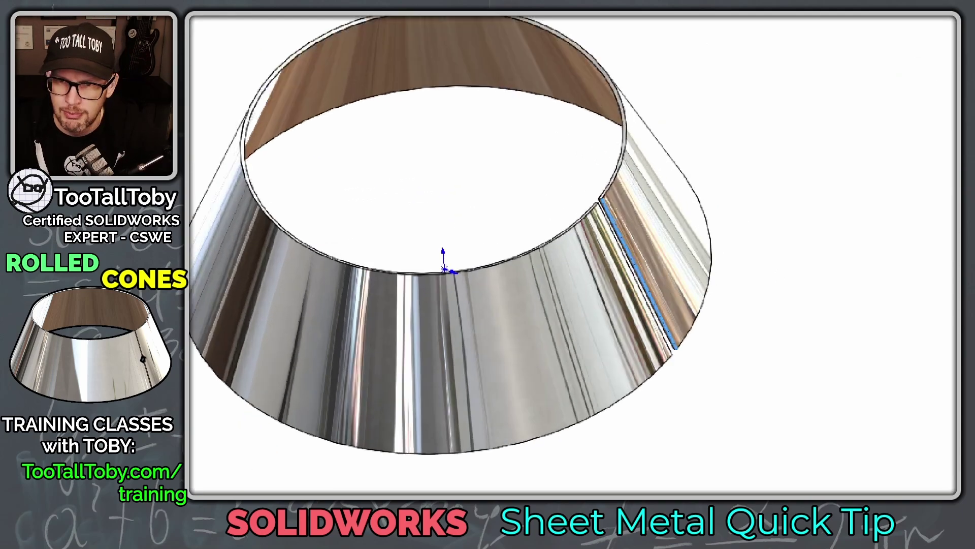
pyautogui.moveTo(587, 197); pyautogui.dragTo(650, 204)
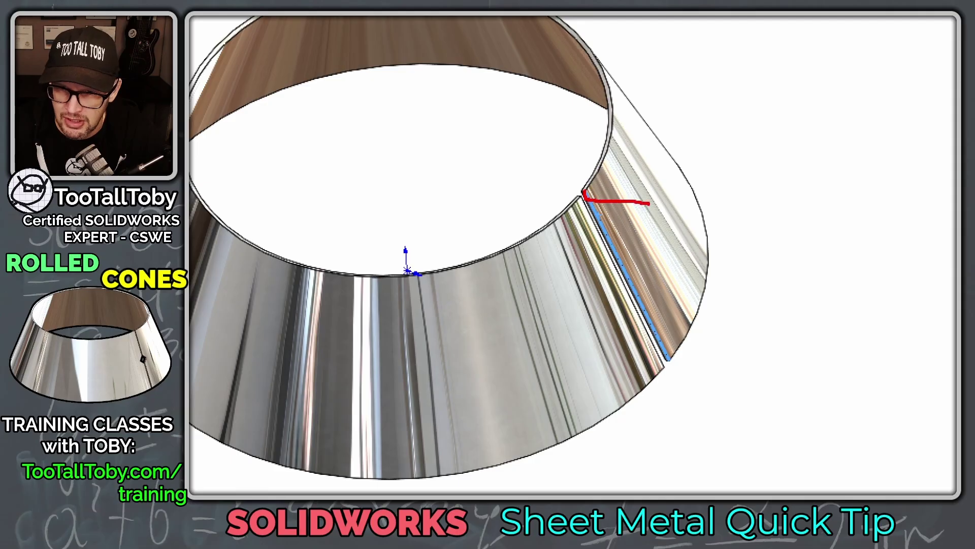
pyautogui.moveTo(667, 351)
pyautogui.mouseDown()
pyautogui.moveTo(680, 371)
pyautogui.moveTo(712, 364)
pyautogui.moveTo(667, 231)
pyautogui.mouseUp()
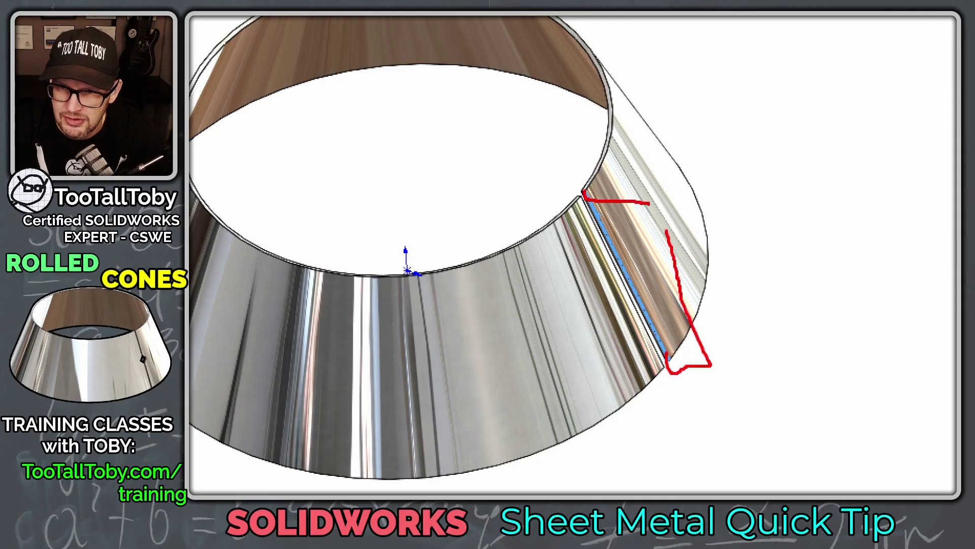
pyautogui.press('Escape')
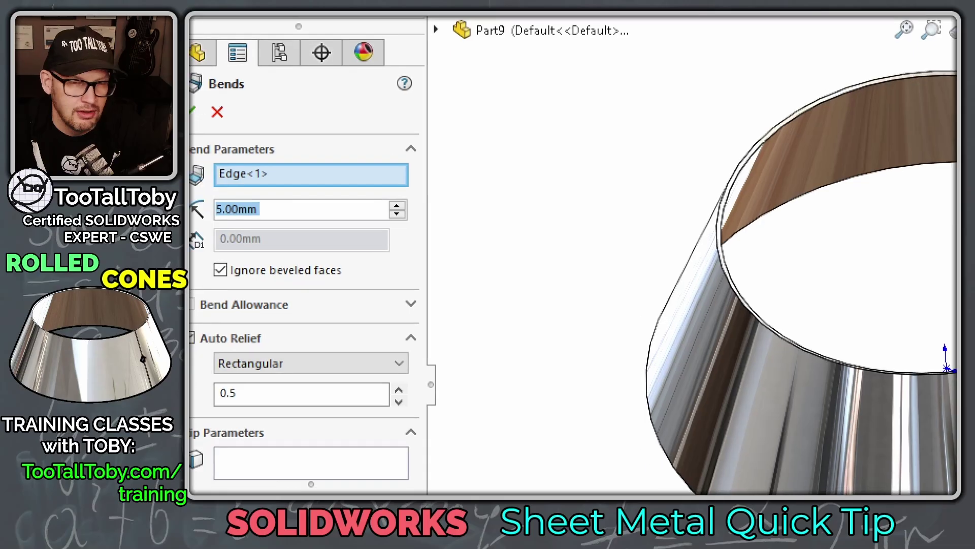
pyautogui.moveTo(254, 189)
pyautogui.mouseDown()
pyautogui.moveTo(191, 183)
pyautogui.moveTo(278, 226)
pyautogui.moveTo(253, 190)
pyautogui.moveTo(248, 216)
pyautogui.mouseUp()
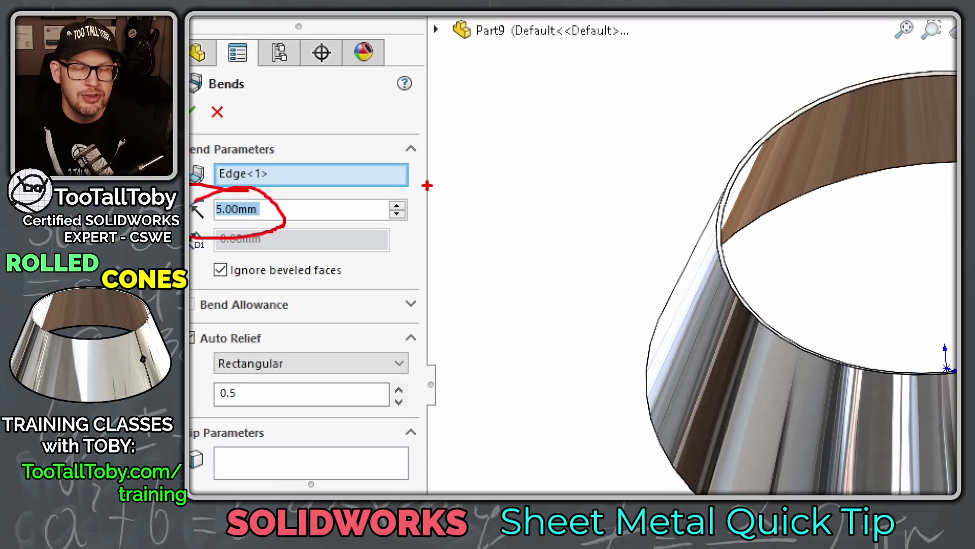
pyautogui.press('Escape')
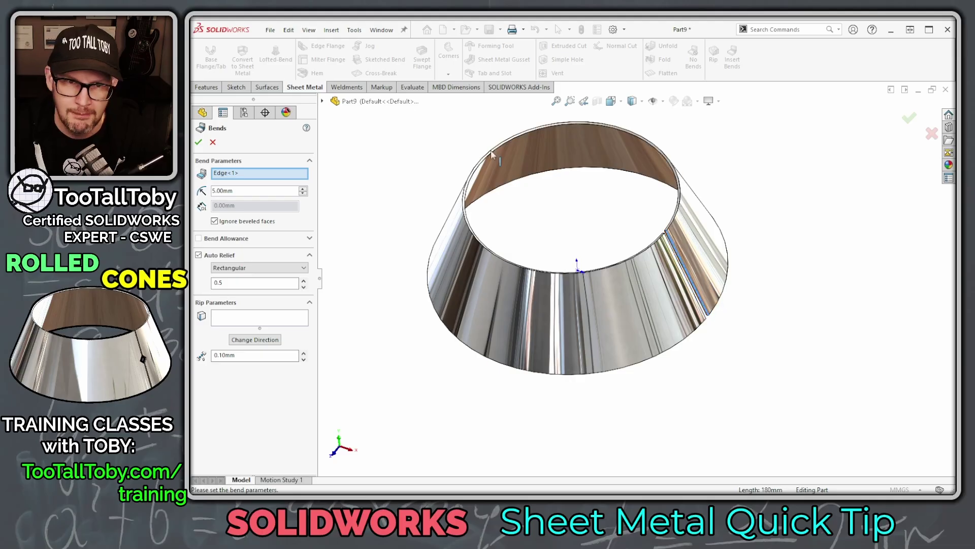
pyautogui.click(198, 143)
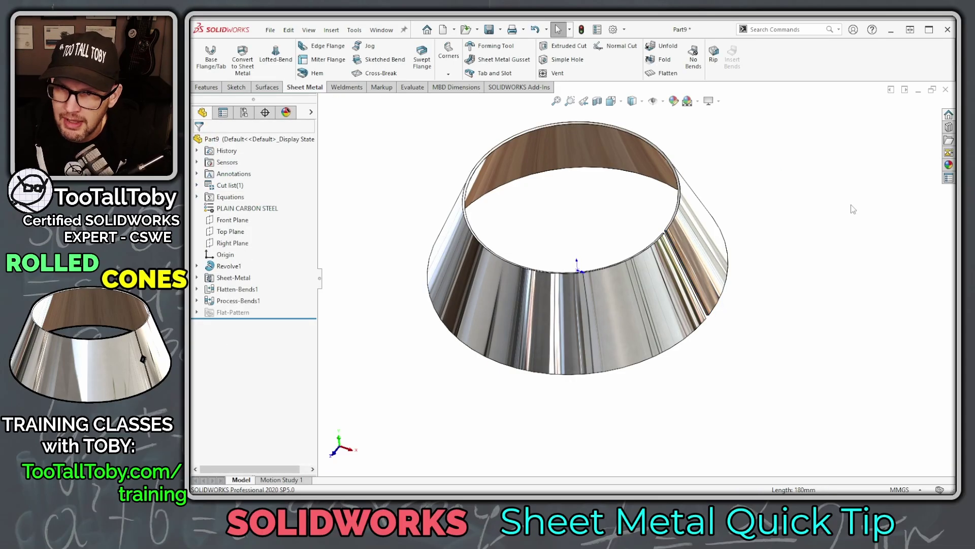
pyautogui.click(666, 73)
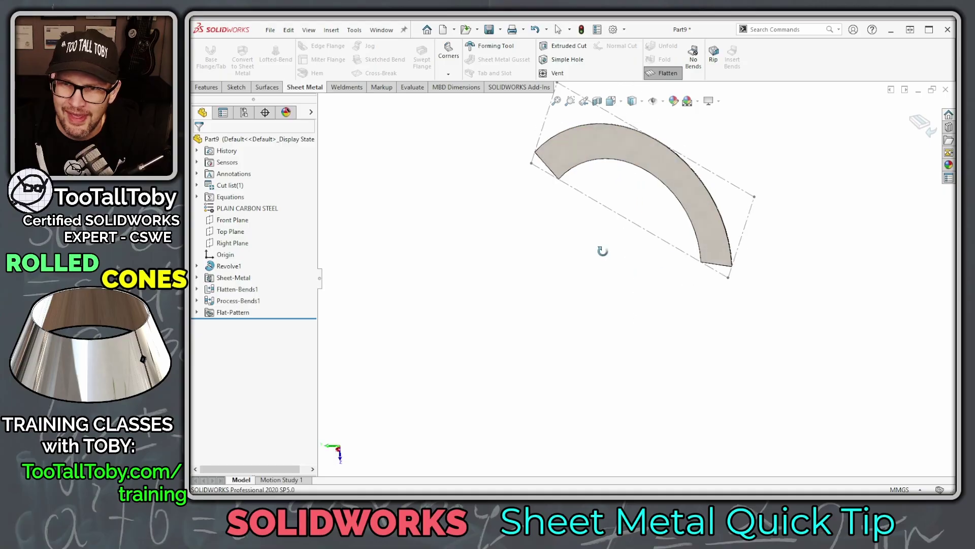
pyautogui.click(665, 74)
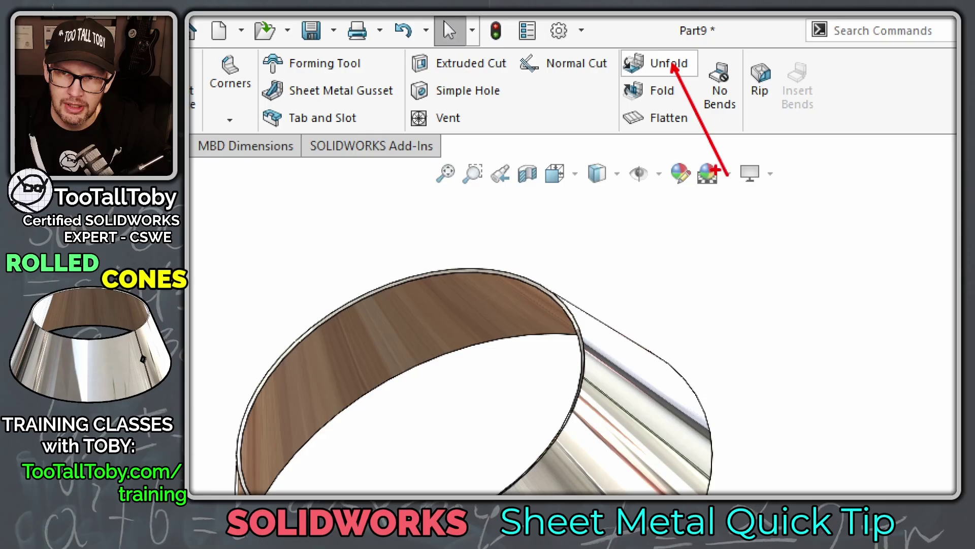
# Unfold all the cone's bends with the seam edge fixed, then select the flat arc face.
pyautogui.click(660, 63)
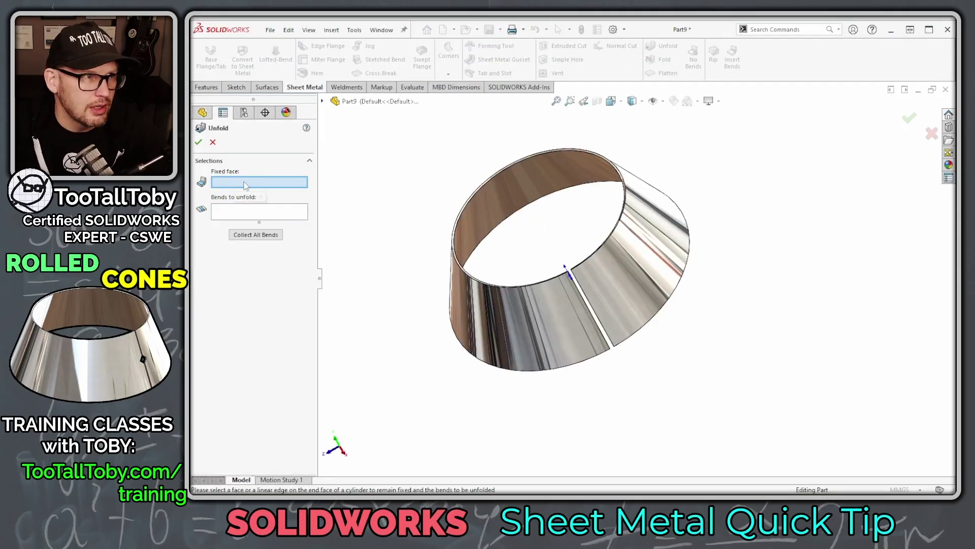
pyautogui.click(596, 312)
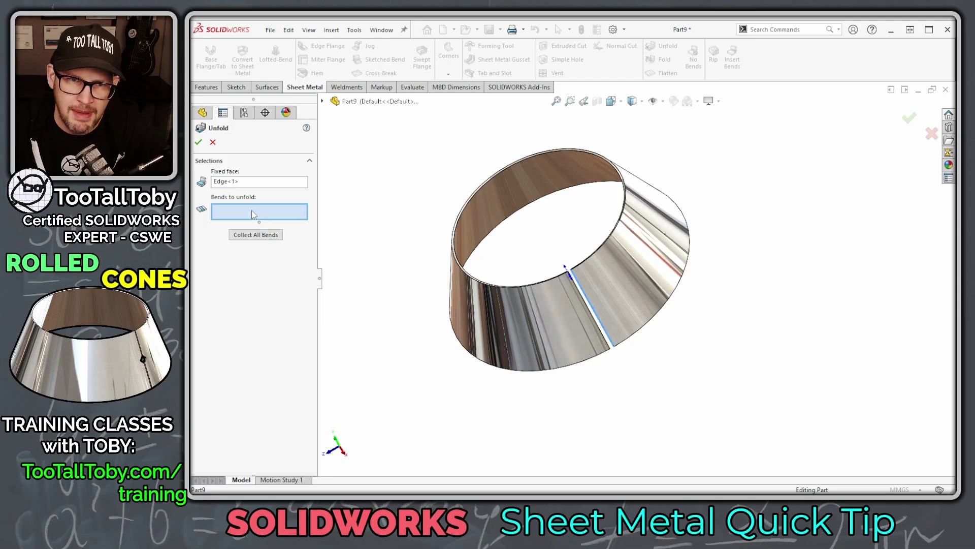
pyautogui.click(277, 235)
pyautogui.click(199, 142)
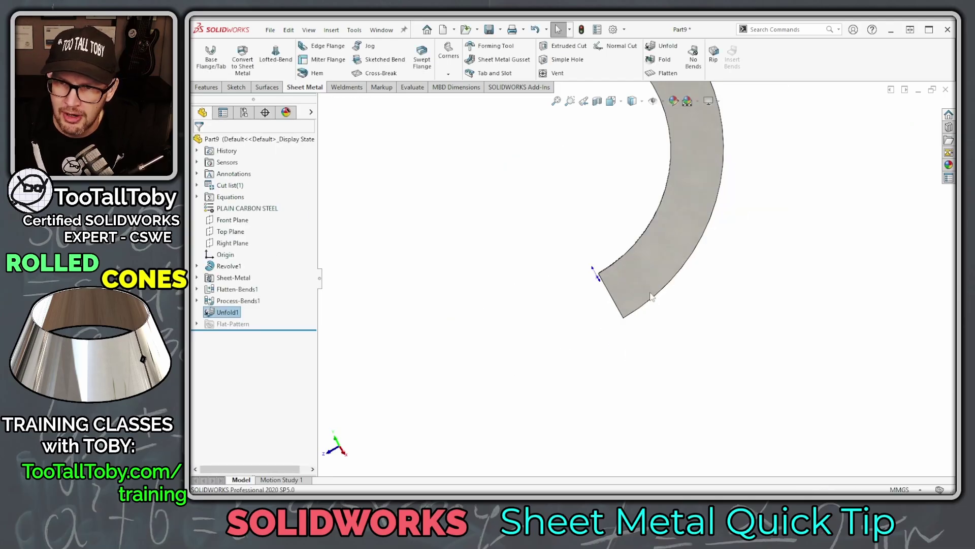
pyautogui.click(624, 167)
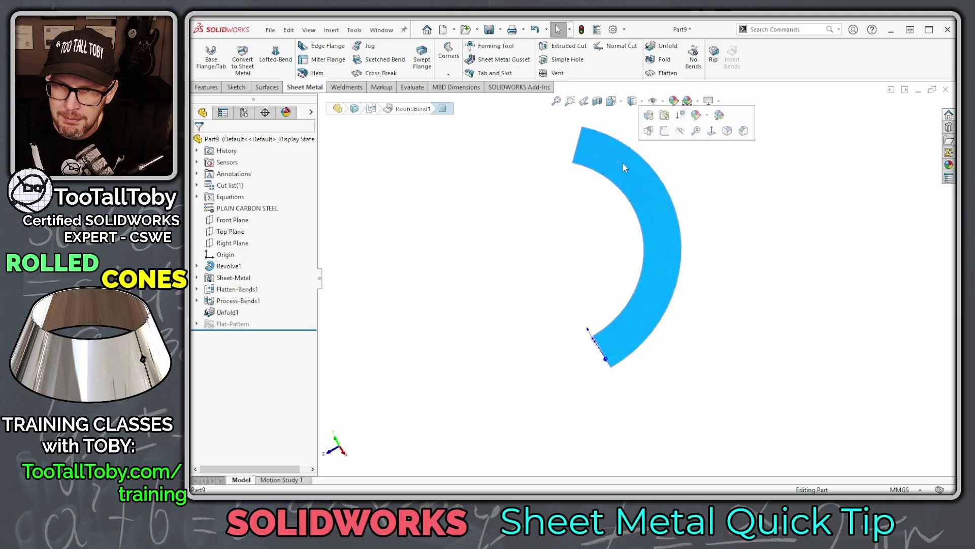
# Sketch two Ø50 circles on the flat arc's top and bottom corners.
pyautogui.click(664, 131)
pyautogui.press('s')
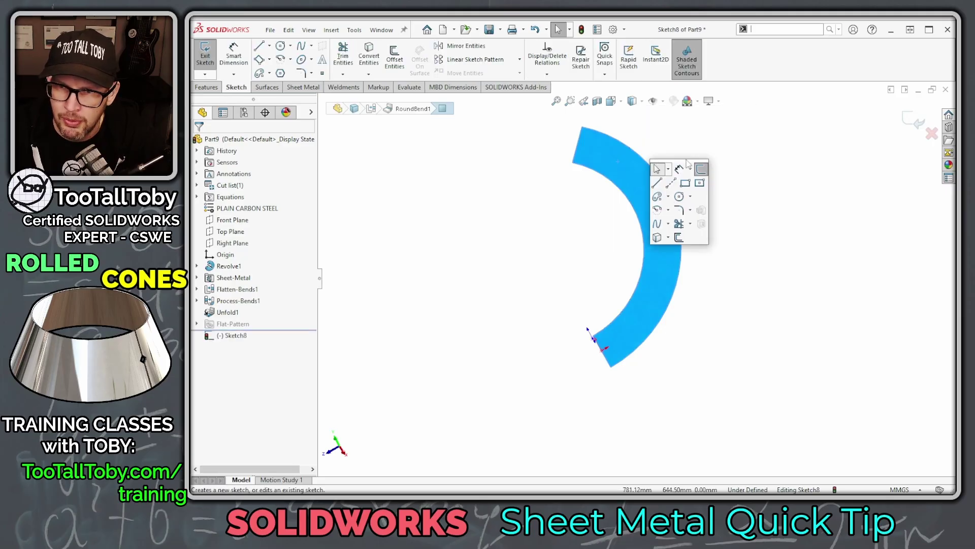
pyautogui.click(681, 200)
pyautogui.click(578, 145)
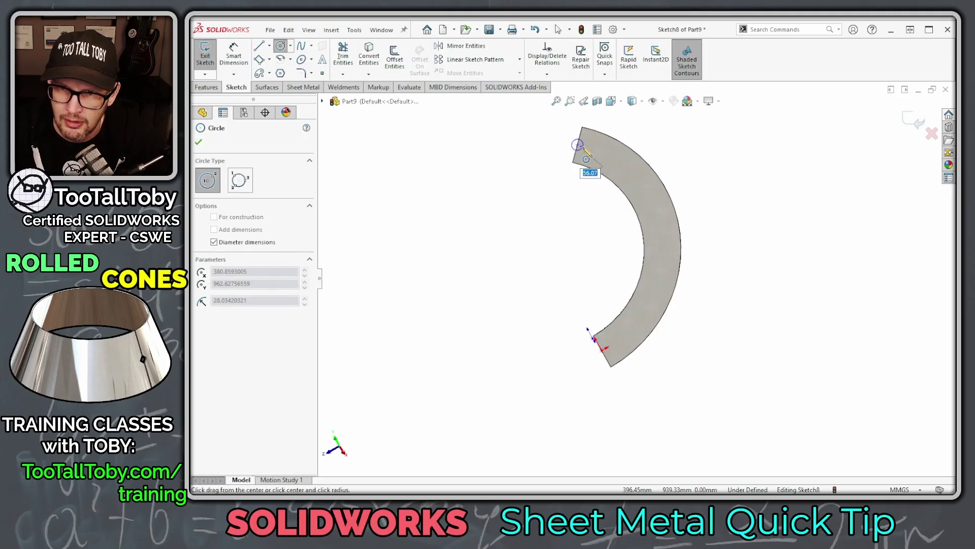
pyautogui.write('50')
pyautogui.press('Return')
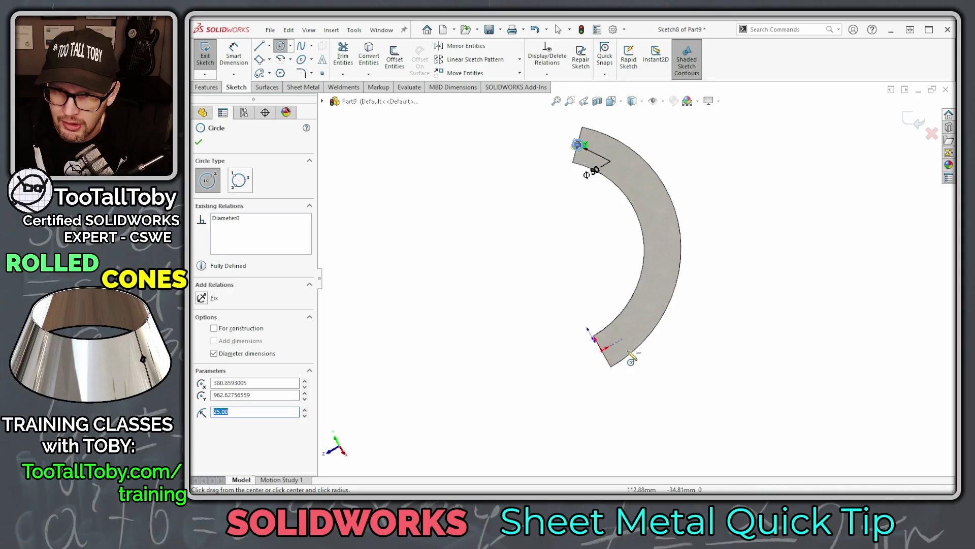
pyautogui.click(608, 365)
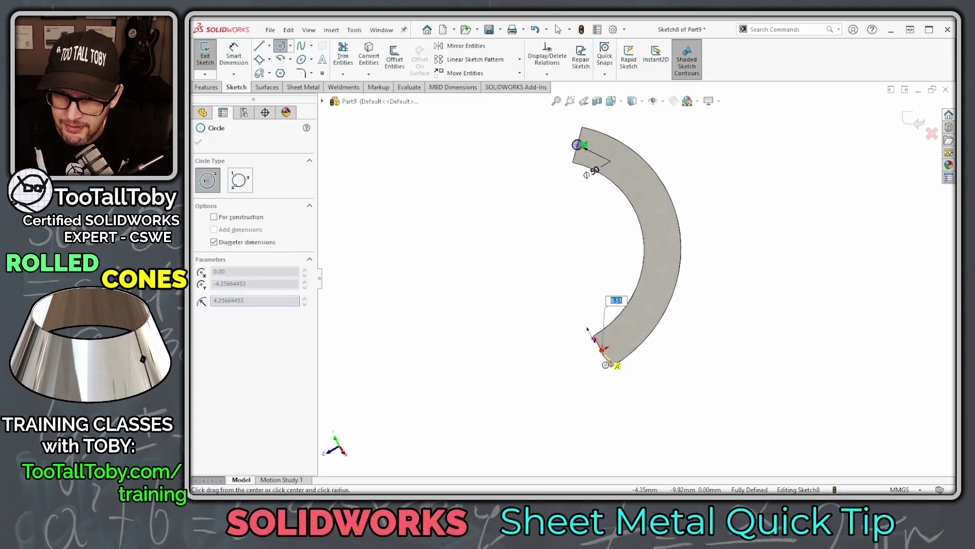
pyautogui.write('50')
pyautogui.press('Return')
pyautogui.press('Escape')
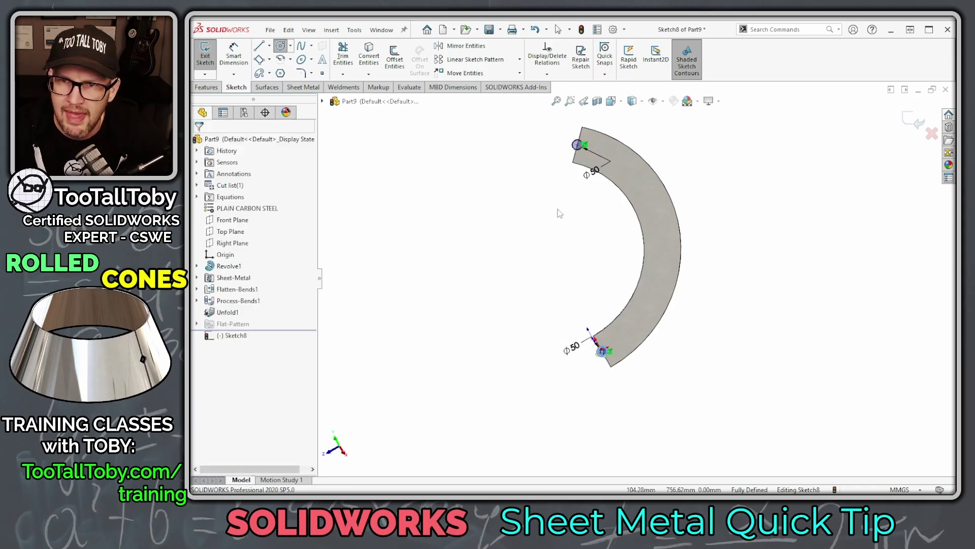
# Extrude-cut the circles with the depth linked to the sheet thickness.
pyautogui.press('s')
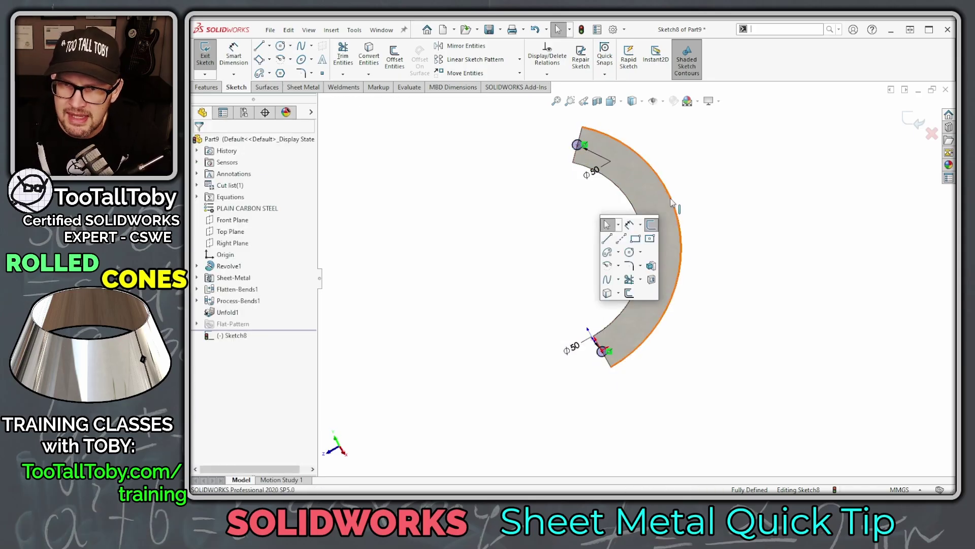
pyautogui.click(652, 280)
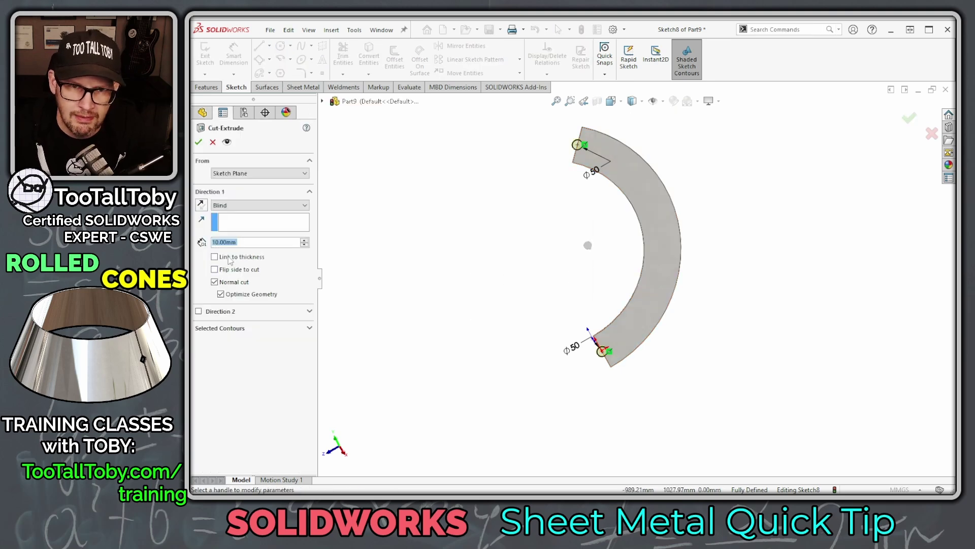
pyautogui.click(227, 258)
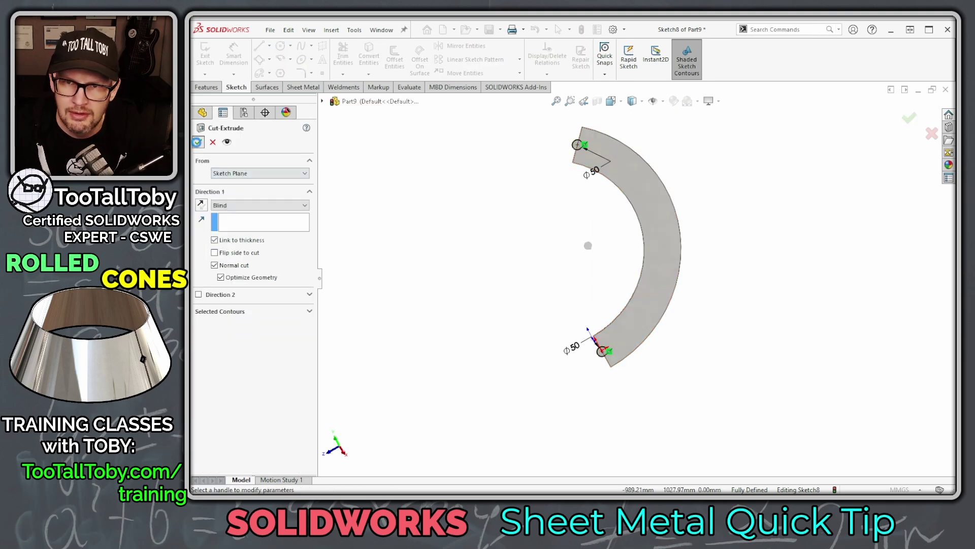
pyautogui.click(198, 142)
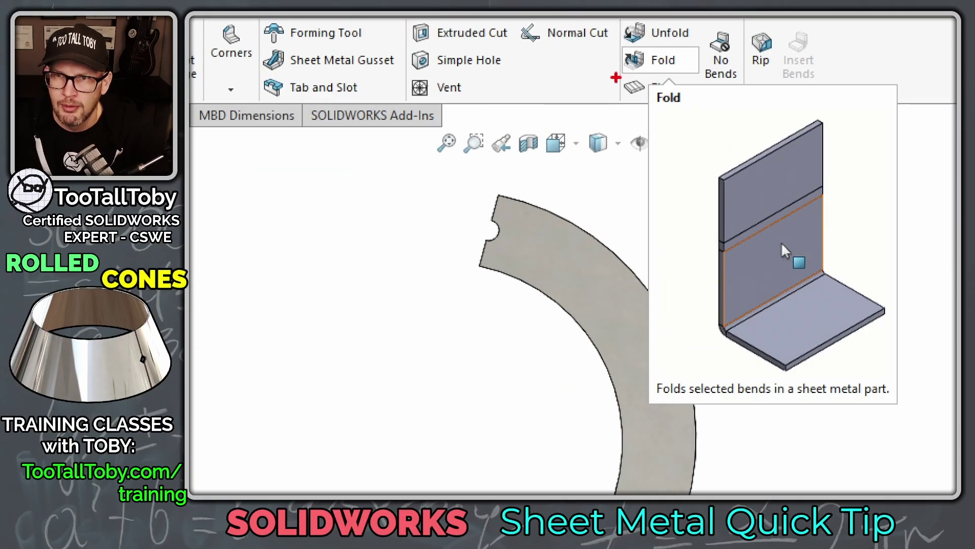
# Fold all bends of the notched arc back into the cone.
pyautogui.click(663, 60)
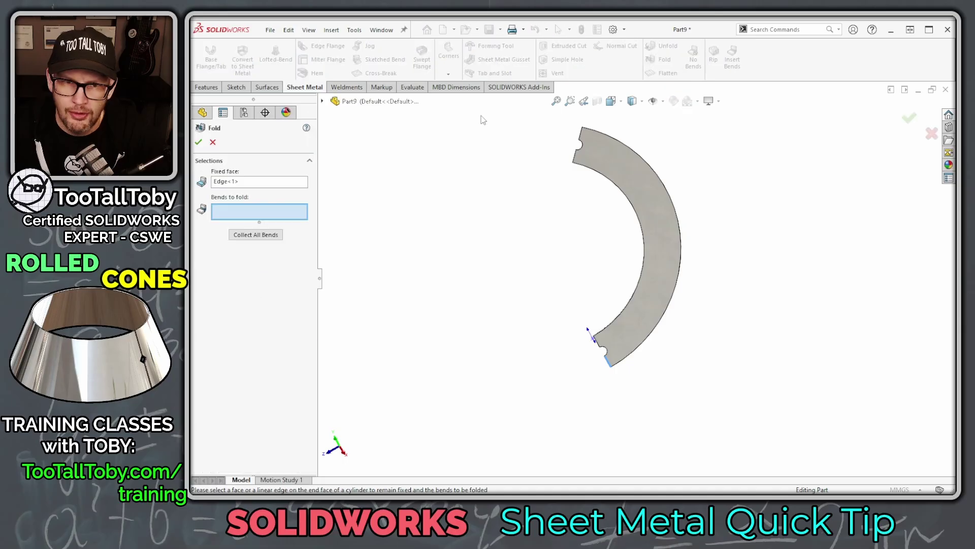
pyautogui.click(256, 234)
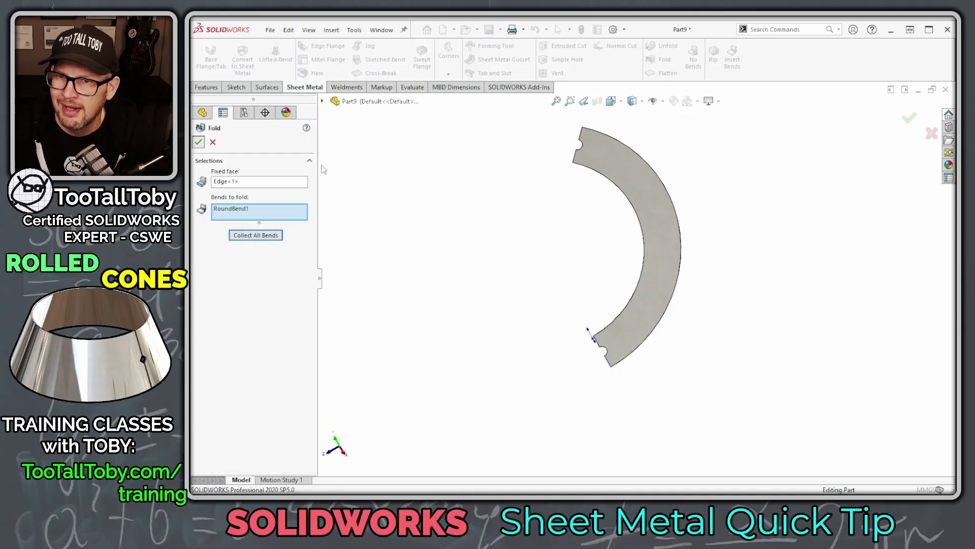
pyautogui.press('Return')
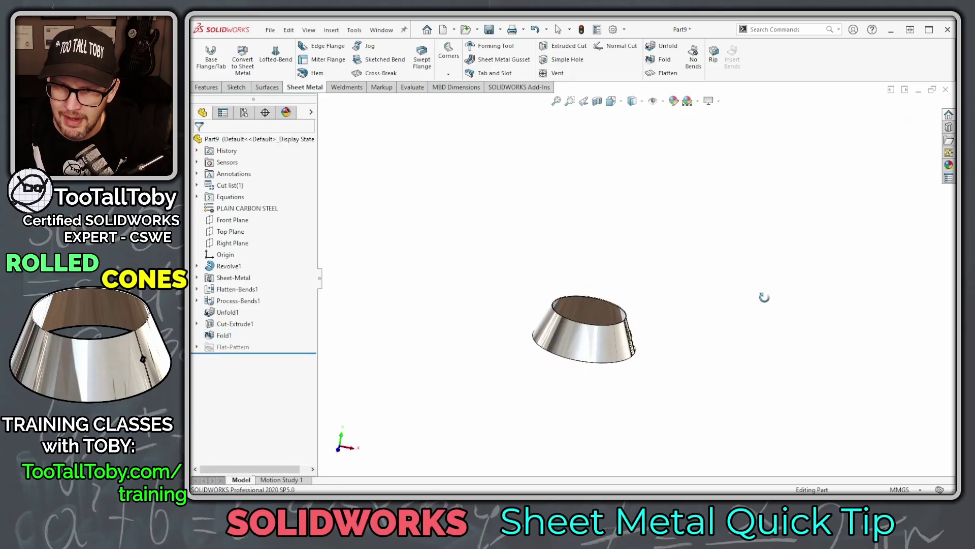
# Orbit and zoom the cone to inspect the round hole formed across the seam.
pyautogui.moveTo(764, 297); pyautogui.dragTo(635, 373, button='middle')
pyautogui.scroll(-3, 645, 361)
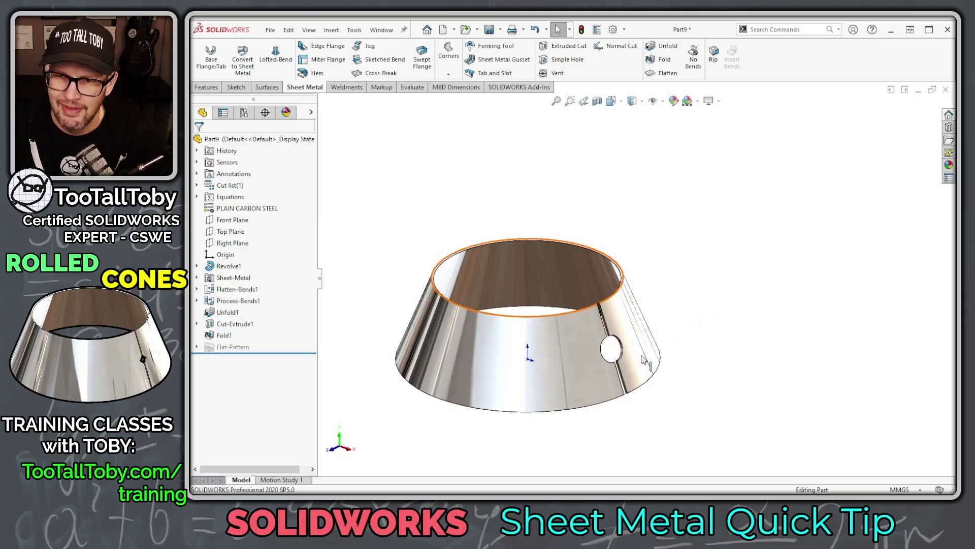
pyautogui.moveTo(611, 332)
pyautogui.mouseDown()
pyautogui.moveTo(602, 360)
pyautogui.moveTo(614, 333)
pyautogui.mouseUp()
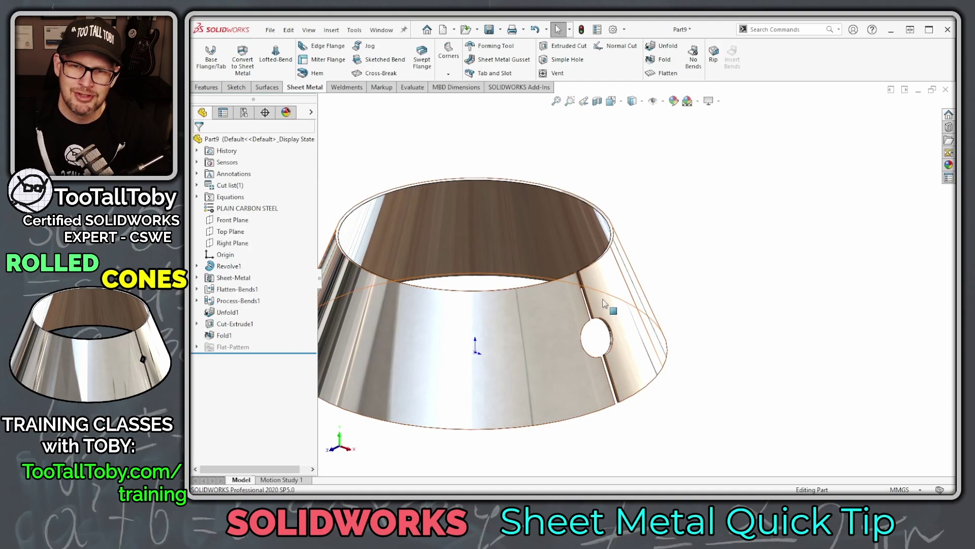
pyautogui.scroll(3, 554, 334)
pyautogui.scroll(-2, 631, 303)
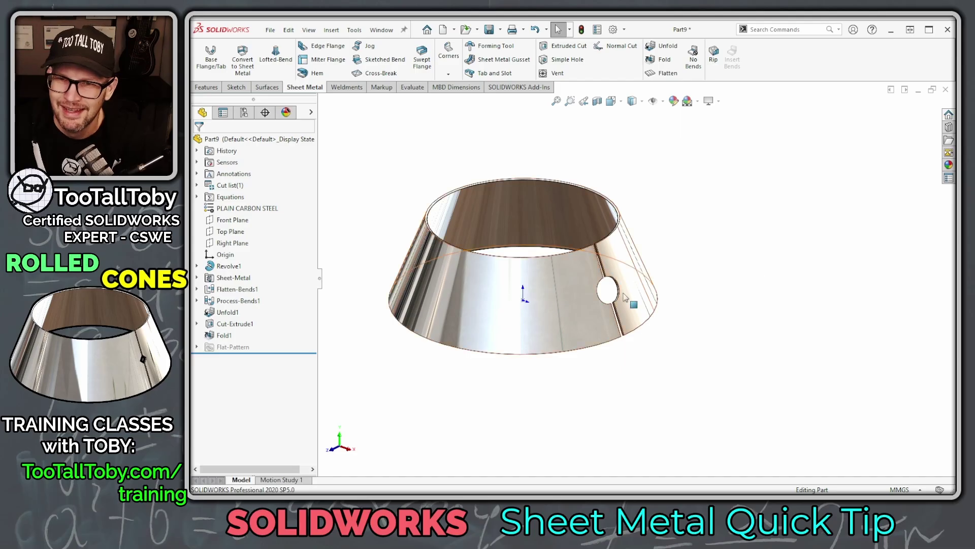
pyautogui.scroll(-5, 625, 316)
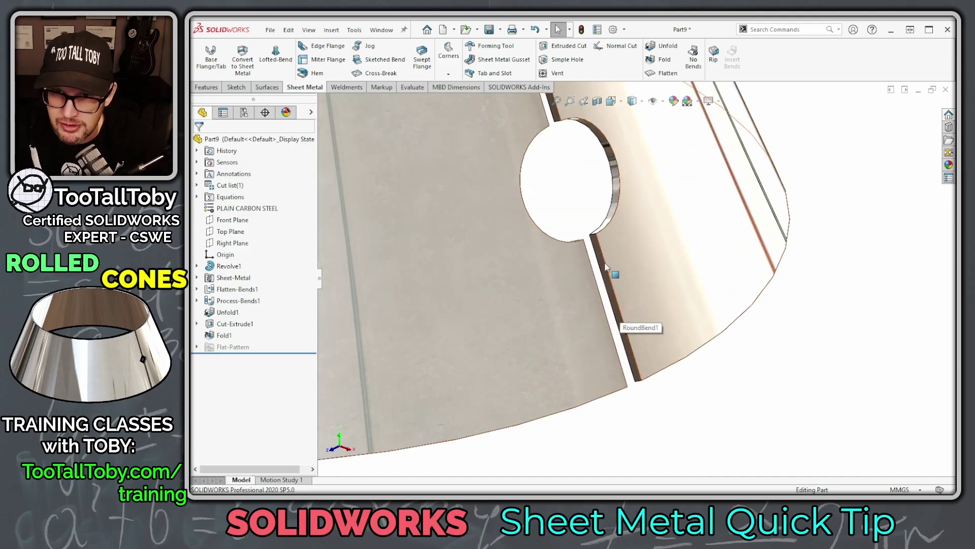
pyautogui.scroll(5, 595, 237)
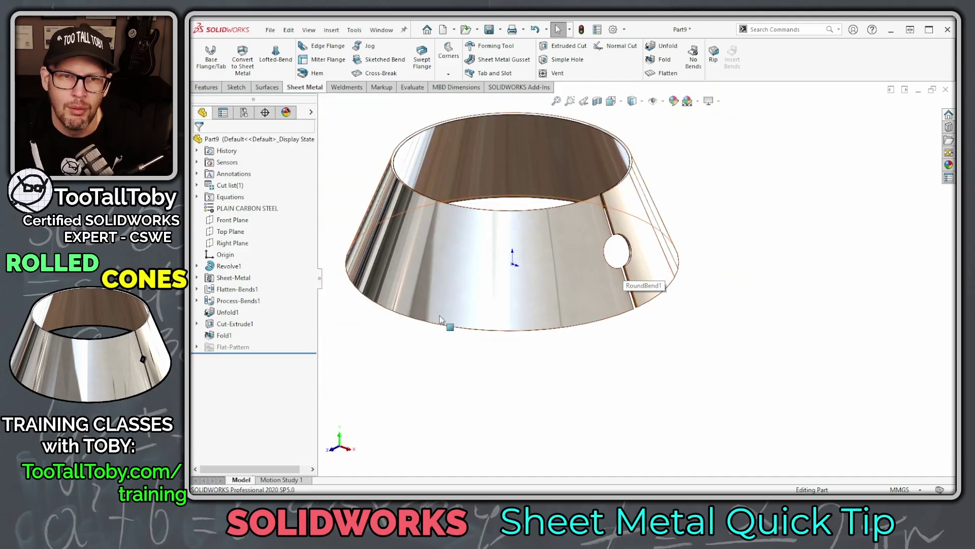
# Edit Revolve1 to a 359.50° revolve angle and rebuild.
pyautogui.rightClick(222, 267)
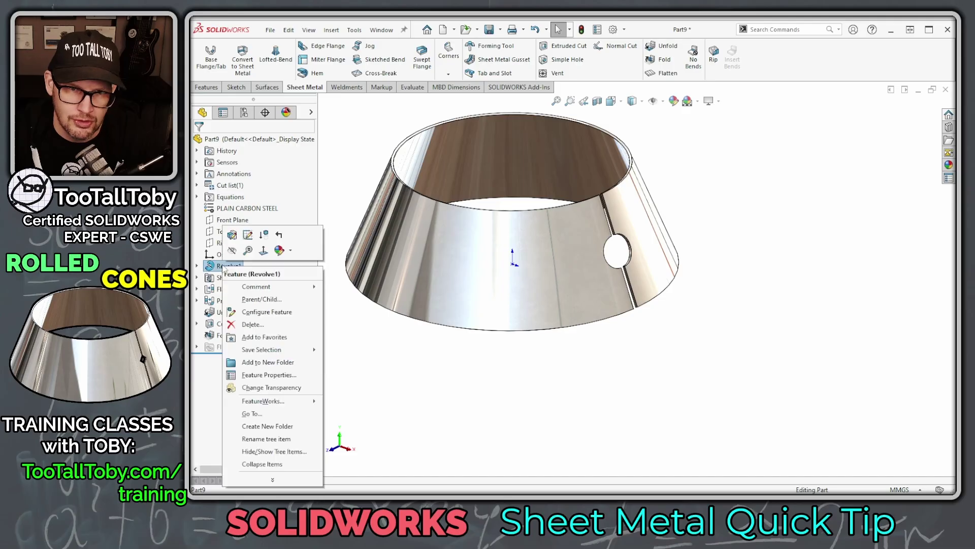
pyautogui.click(231, 248)
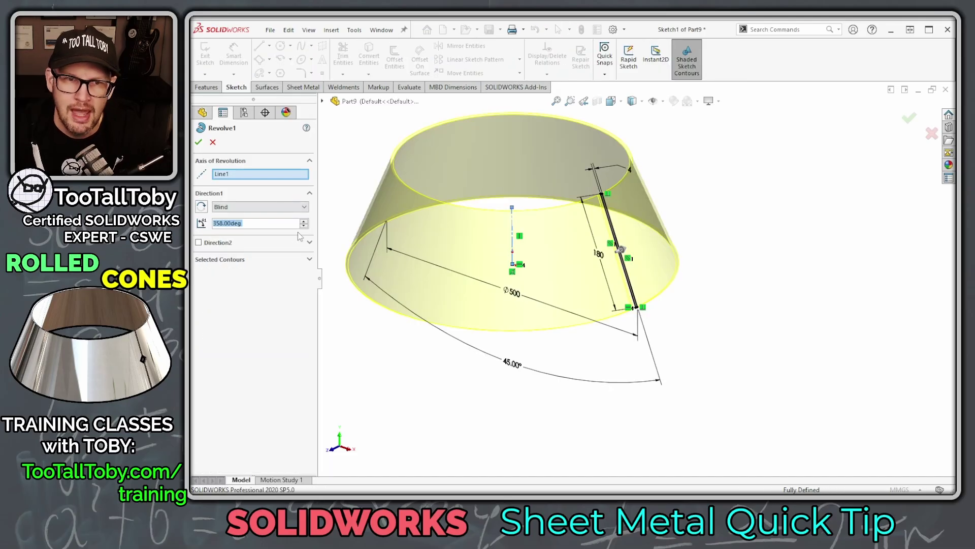
pyautogui.write('35')
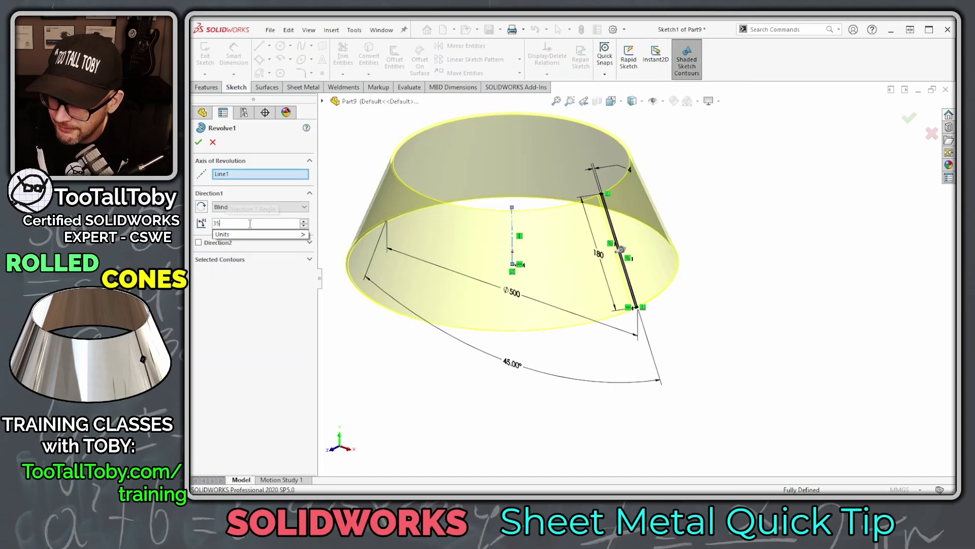
pyautogui.write('9.50')
pyautogui.press('Return')
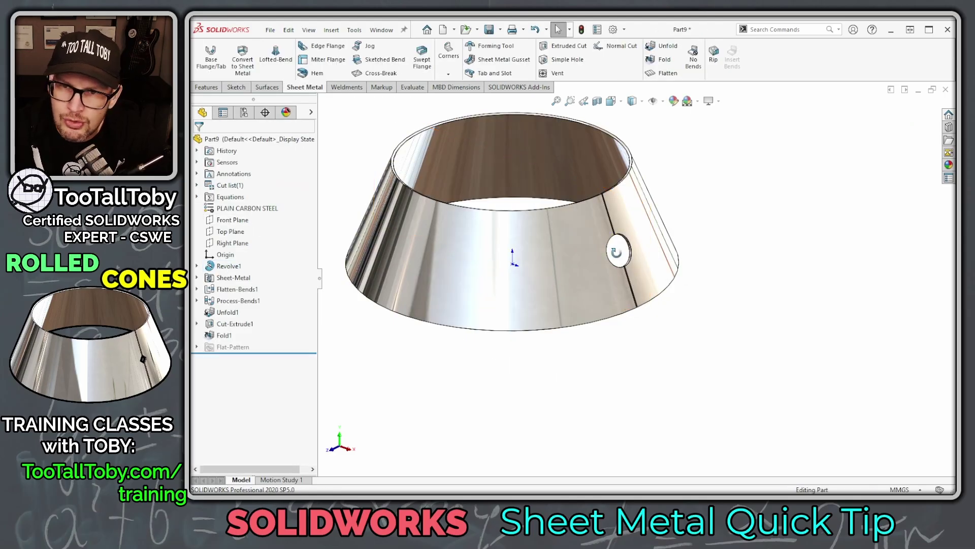
# Check the small seam gap up close, then flatten the cone into its notched arc pattern.
pyautogui.scroll(-8, 616, 253)
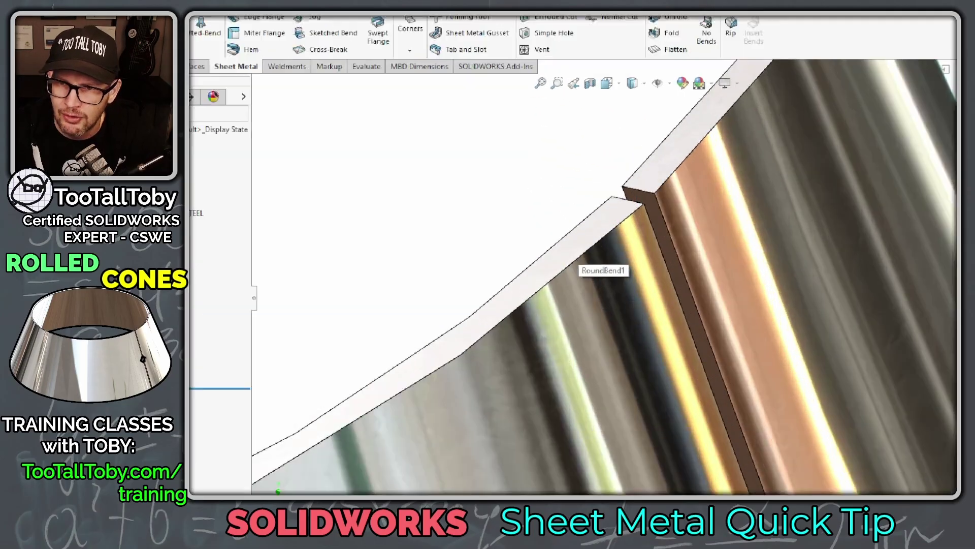
pyautogui.moveTo(624, 183)
pyautogui.mouseDown()
pyautogui.moveTo(617, 193)
pyautogui.moveTo(604, 185)
pyautogui.moveTo(628, 199)
pyautogui.moveTo(557, 199)
pyautogui.mouseUp()
pyautogui.press('Escape')
pyautogui.scroll(10, 676, 338)
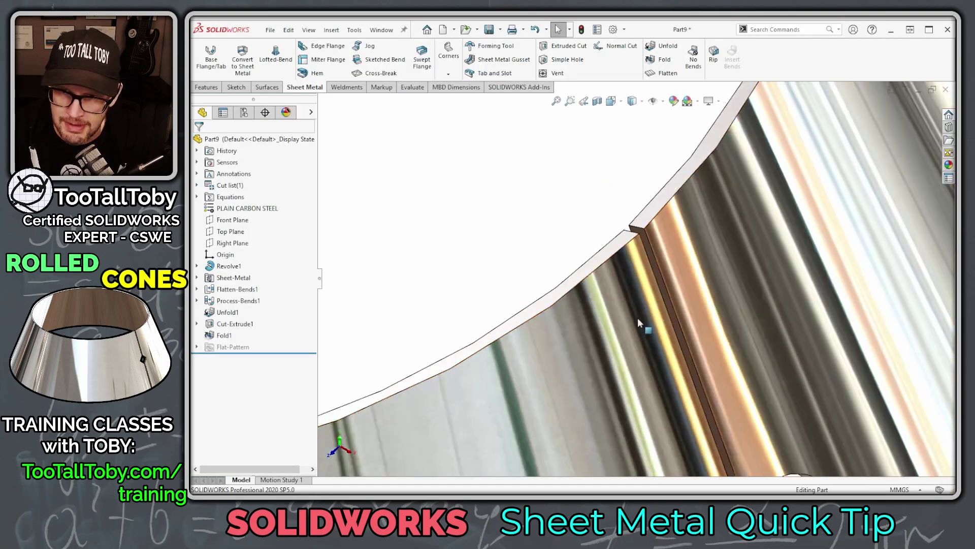
pyautogui.scroll(3, 707, 363)
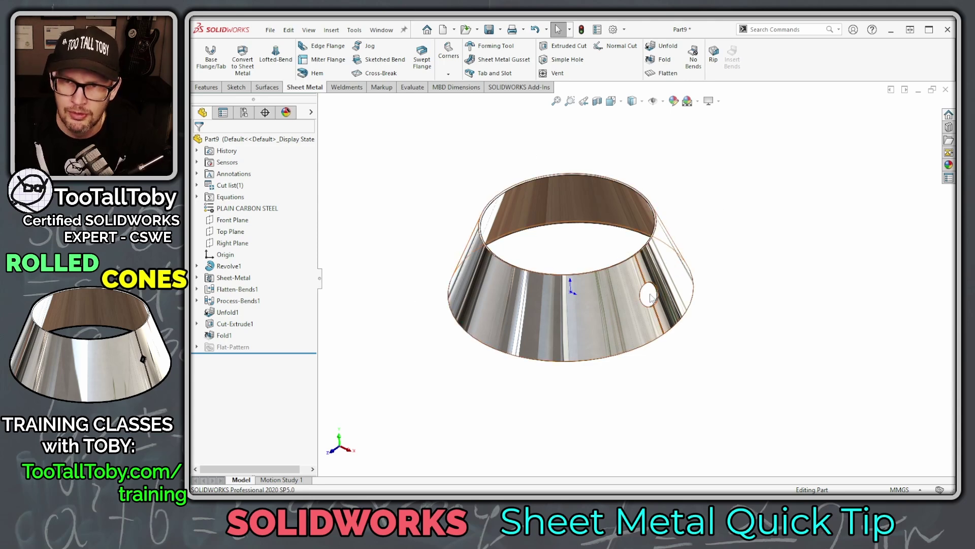
pyautogui.click(660, 74)
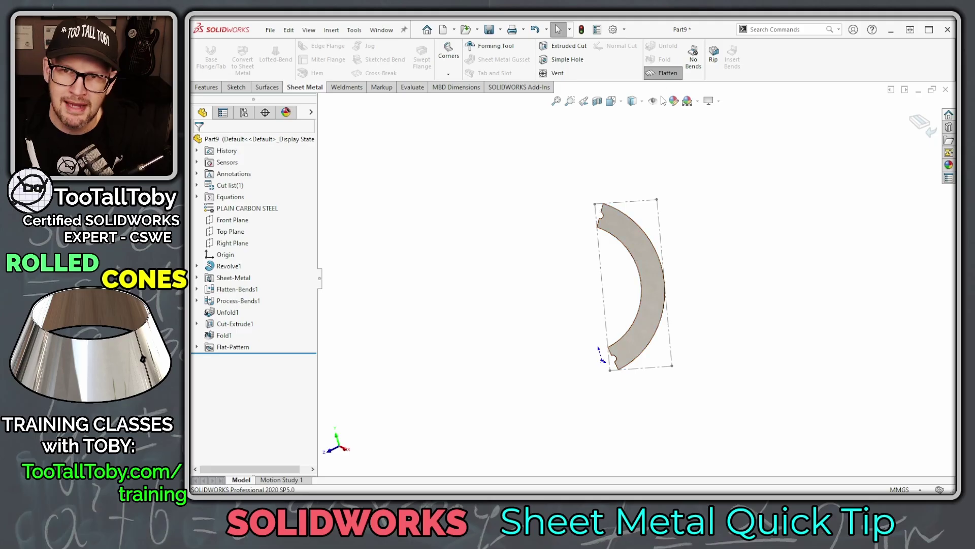
# Toggle Flatten off to fold the arc-shaped flat pattern back into the cone.
pyautogui.click(655, 76)
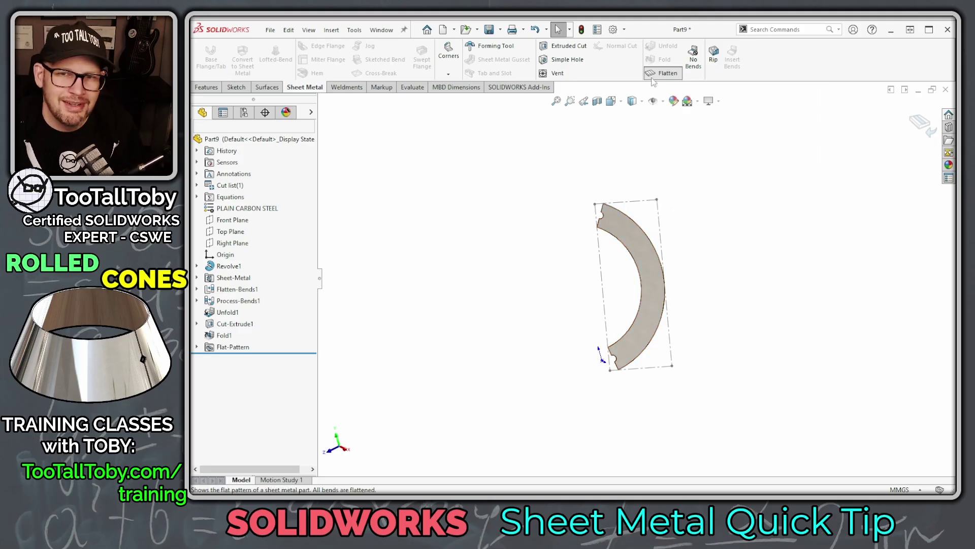